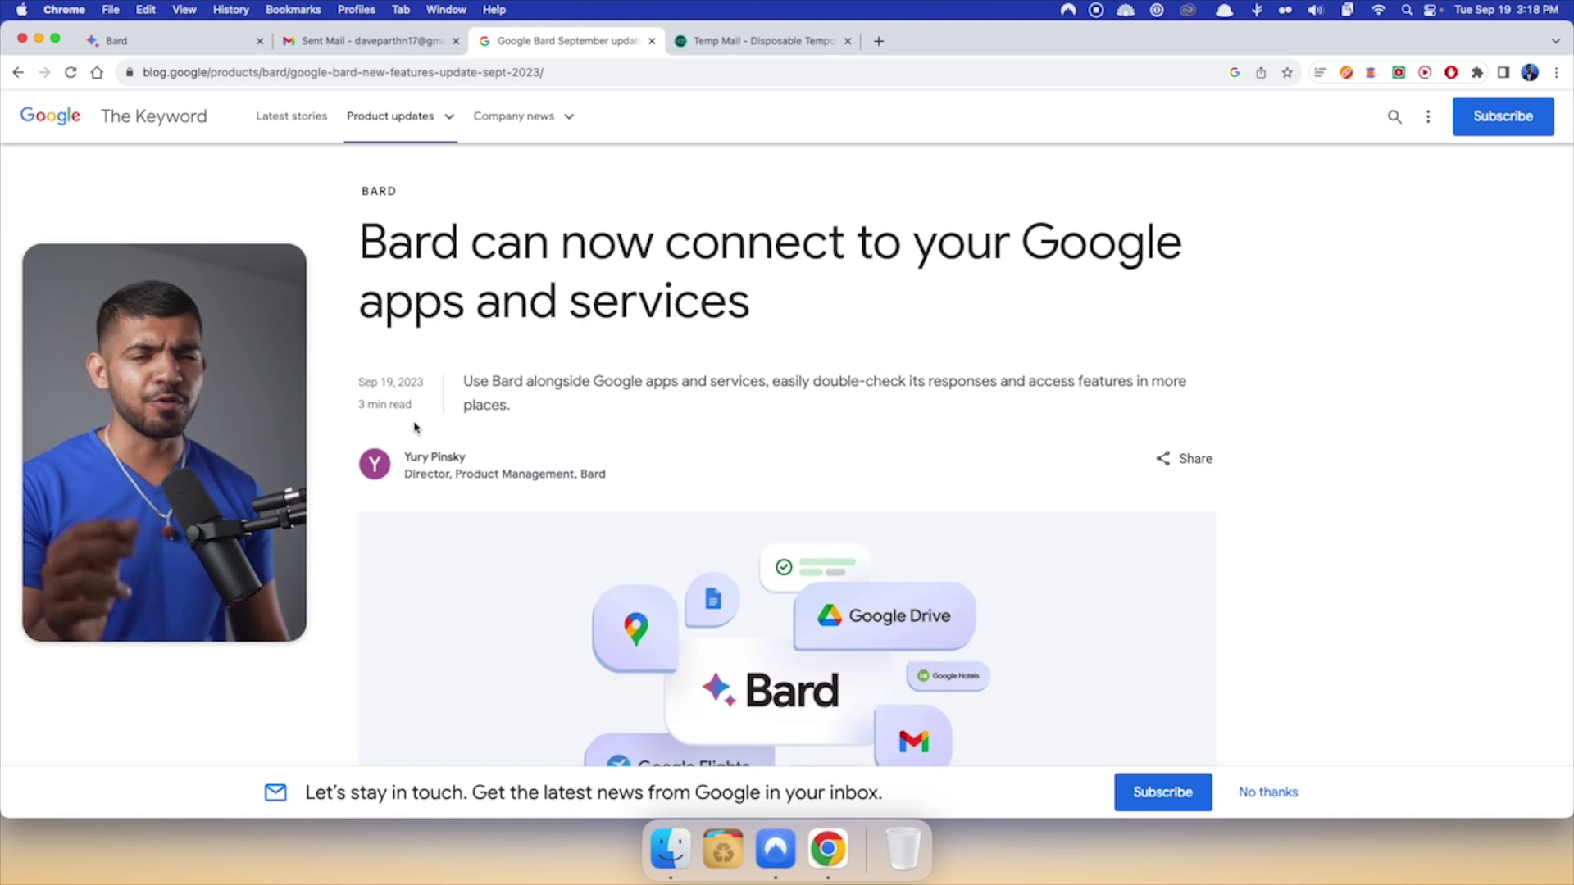
- Highlight the blog article's date and read time, then bring the Bard browser window forward
{"action": "left_click_drag", "start_coordinate": [418, 420], "coordinate": [377, 341]}
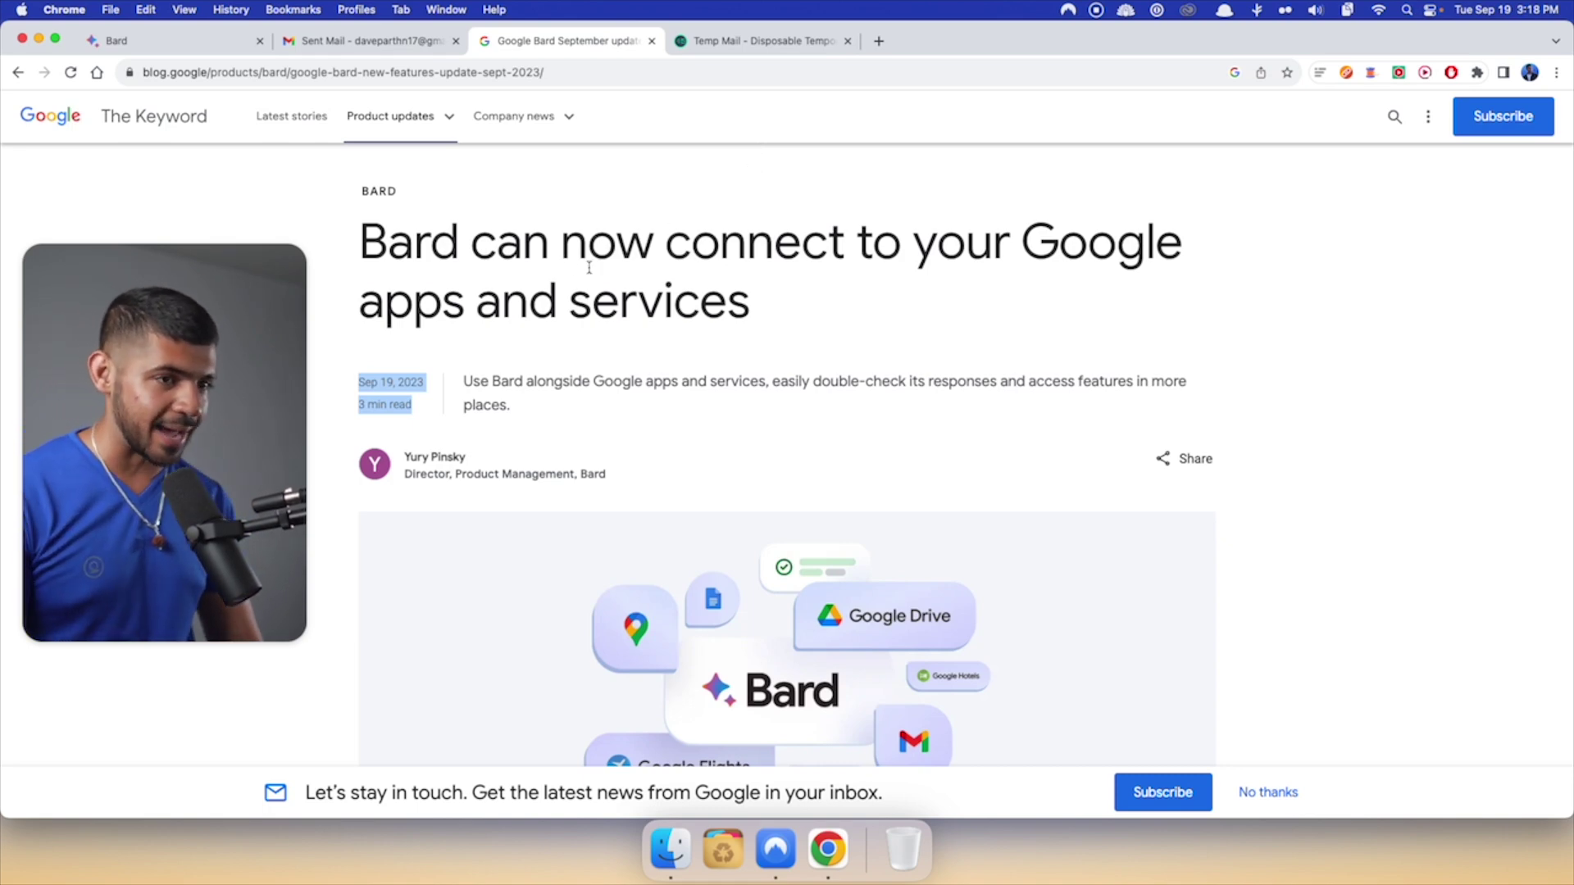
{"action": "left_click", "coordinate": [673, 271]}
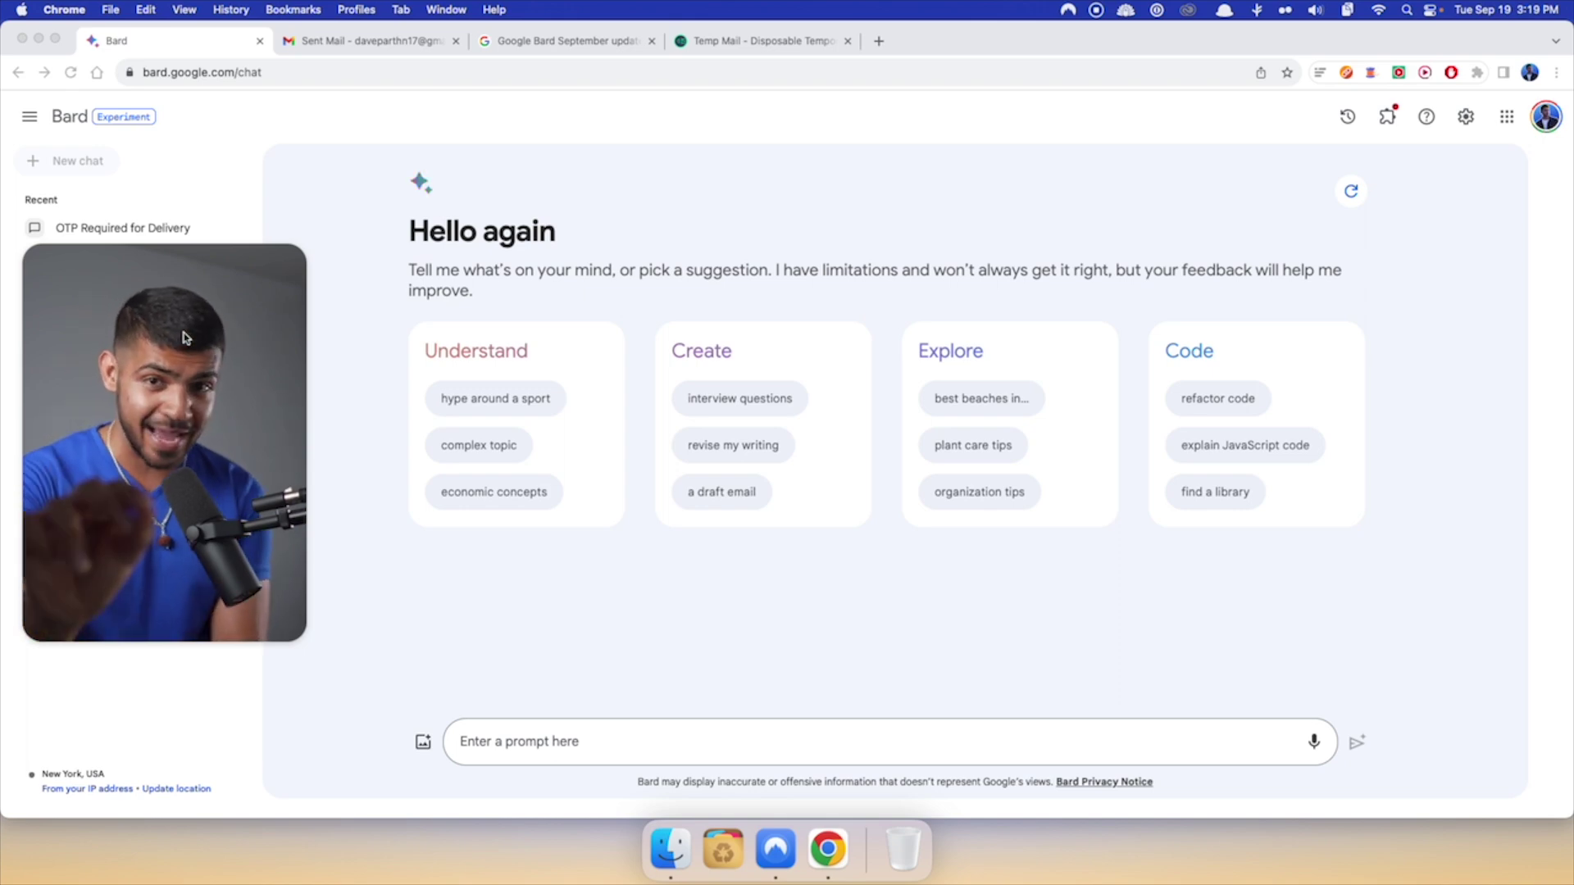
{"action": "left_click", "coordinate": [183, 230]}
- Open the 'OTP Required for Delivery' chat and highlight its first question about the Amazon email
{"action": "left_click", "coordinate": [184, 229]}
{"action": "scroll", "coordinate": [656, 426], "scroll_direction": "up", "scroll_amount": 15}
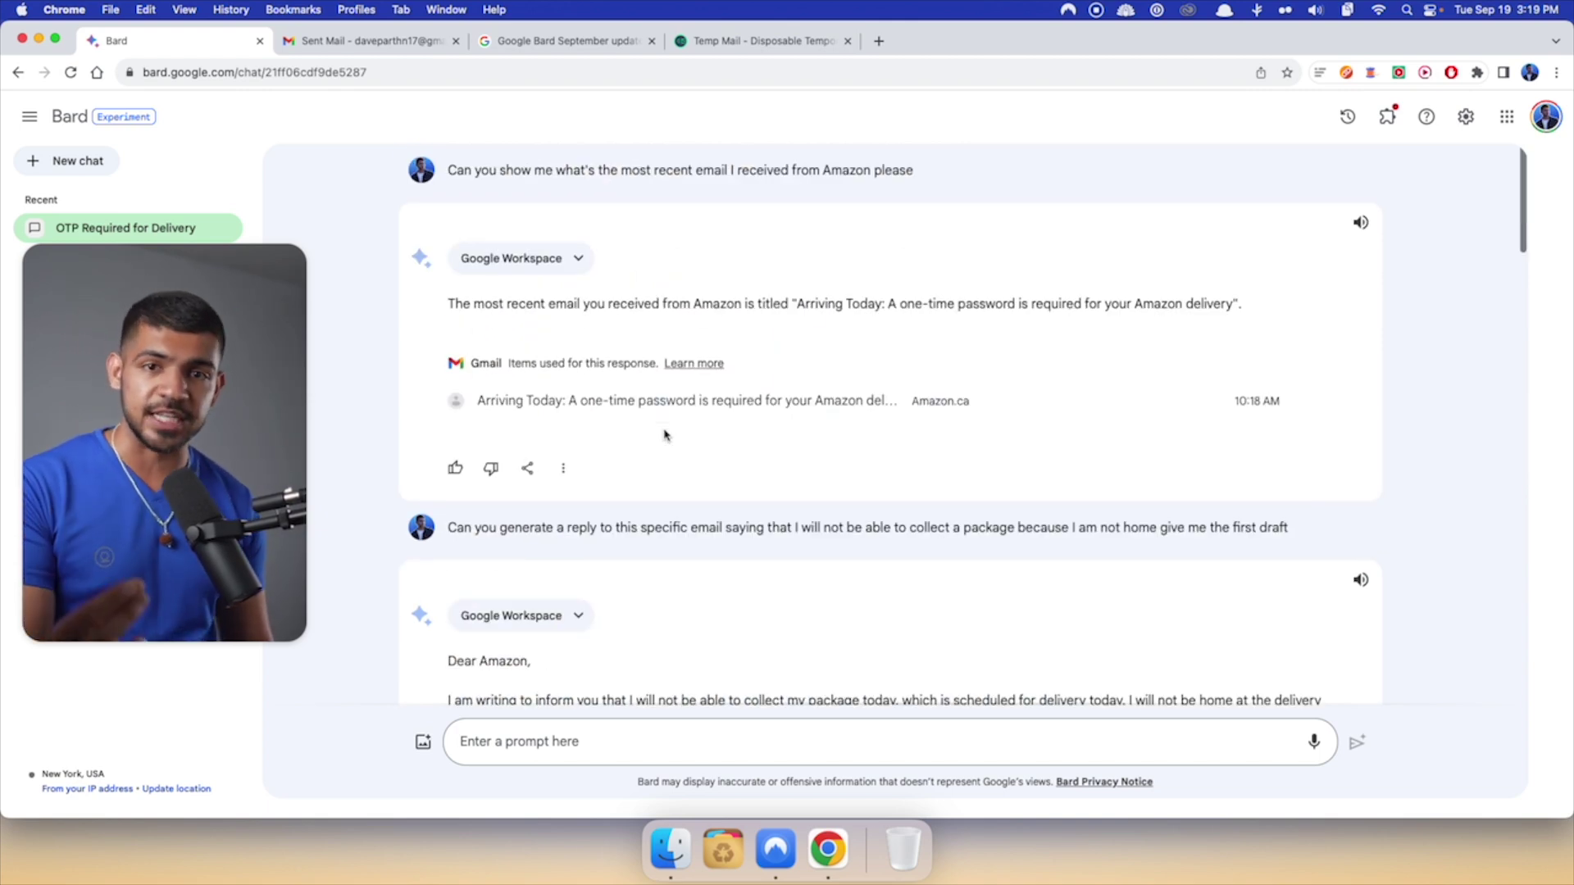
{"action": "left_click_drag", "start_coordinate": [464, 170], "coordinate": [736, 191]}
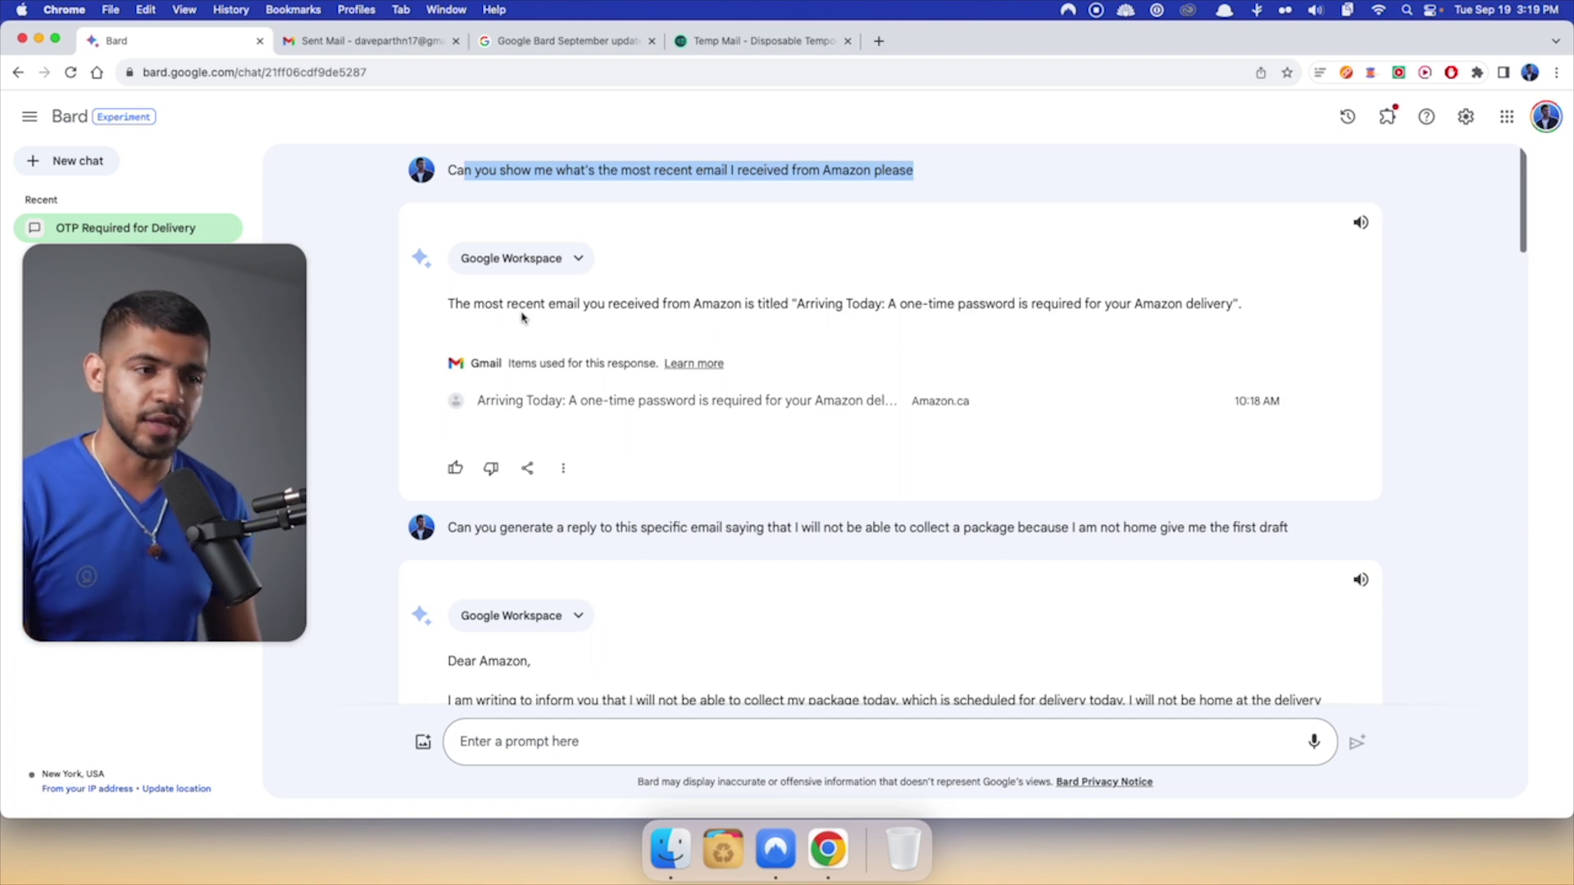
- Open the cited Amazon email in Gmail, highlight its one-time password, and return to Bard
{"action": "left_click", "coordinate": [756, 425]}
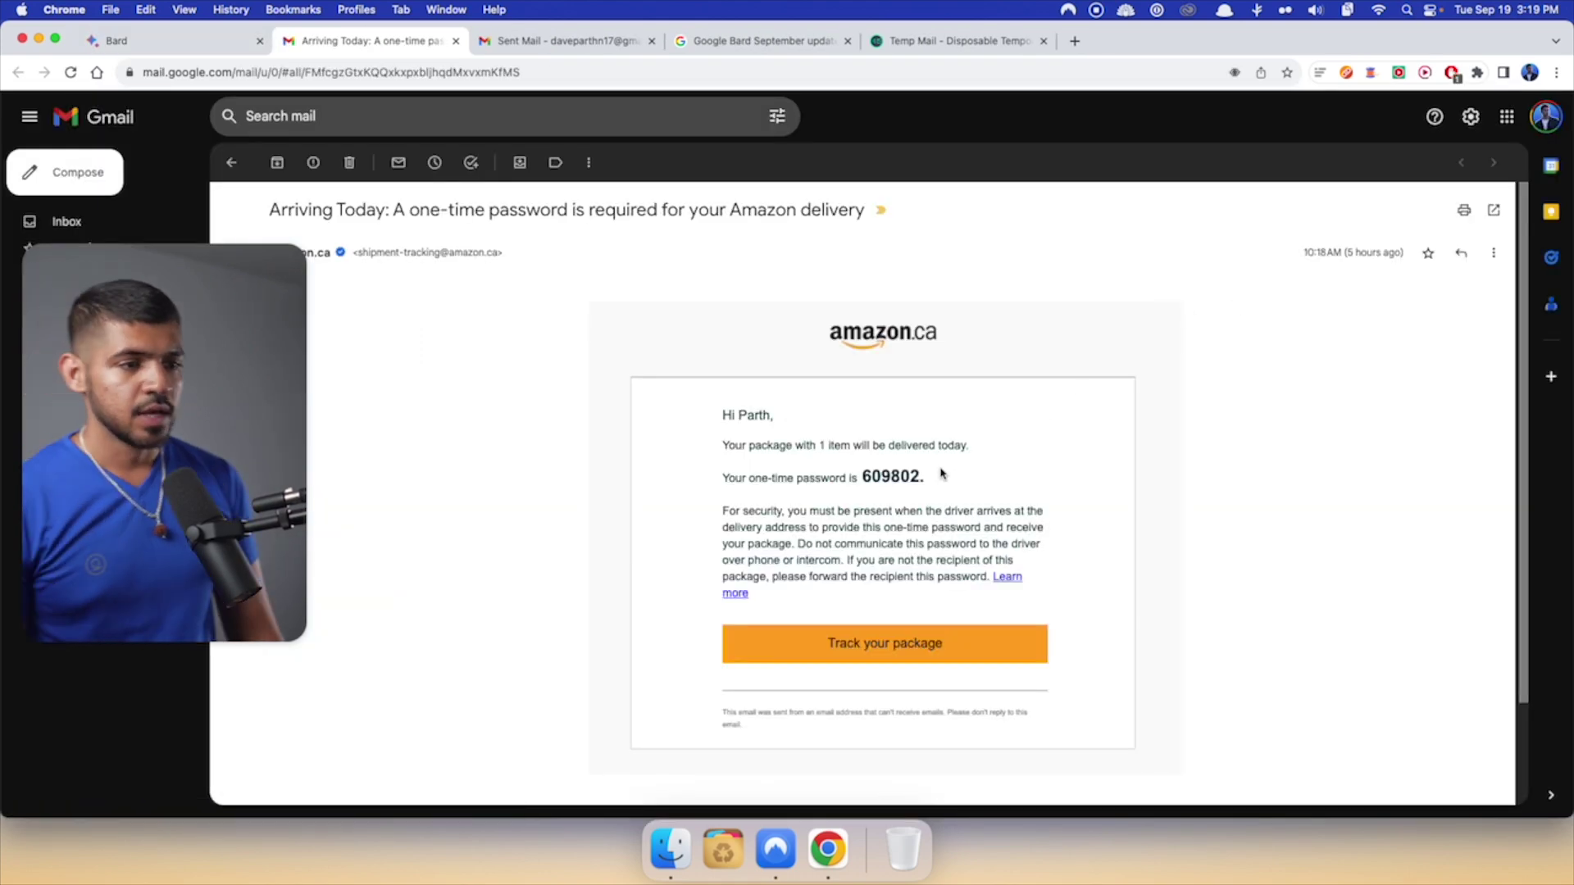
{"action": "left_click_drag", "start_coordinate": [908, 447], "coordinate": [934, 483]}
{"action": "left_click", "coordinate": [869, 480]}
{"action": "double_click", "coordinate": [869, 479]}
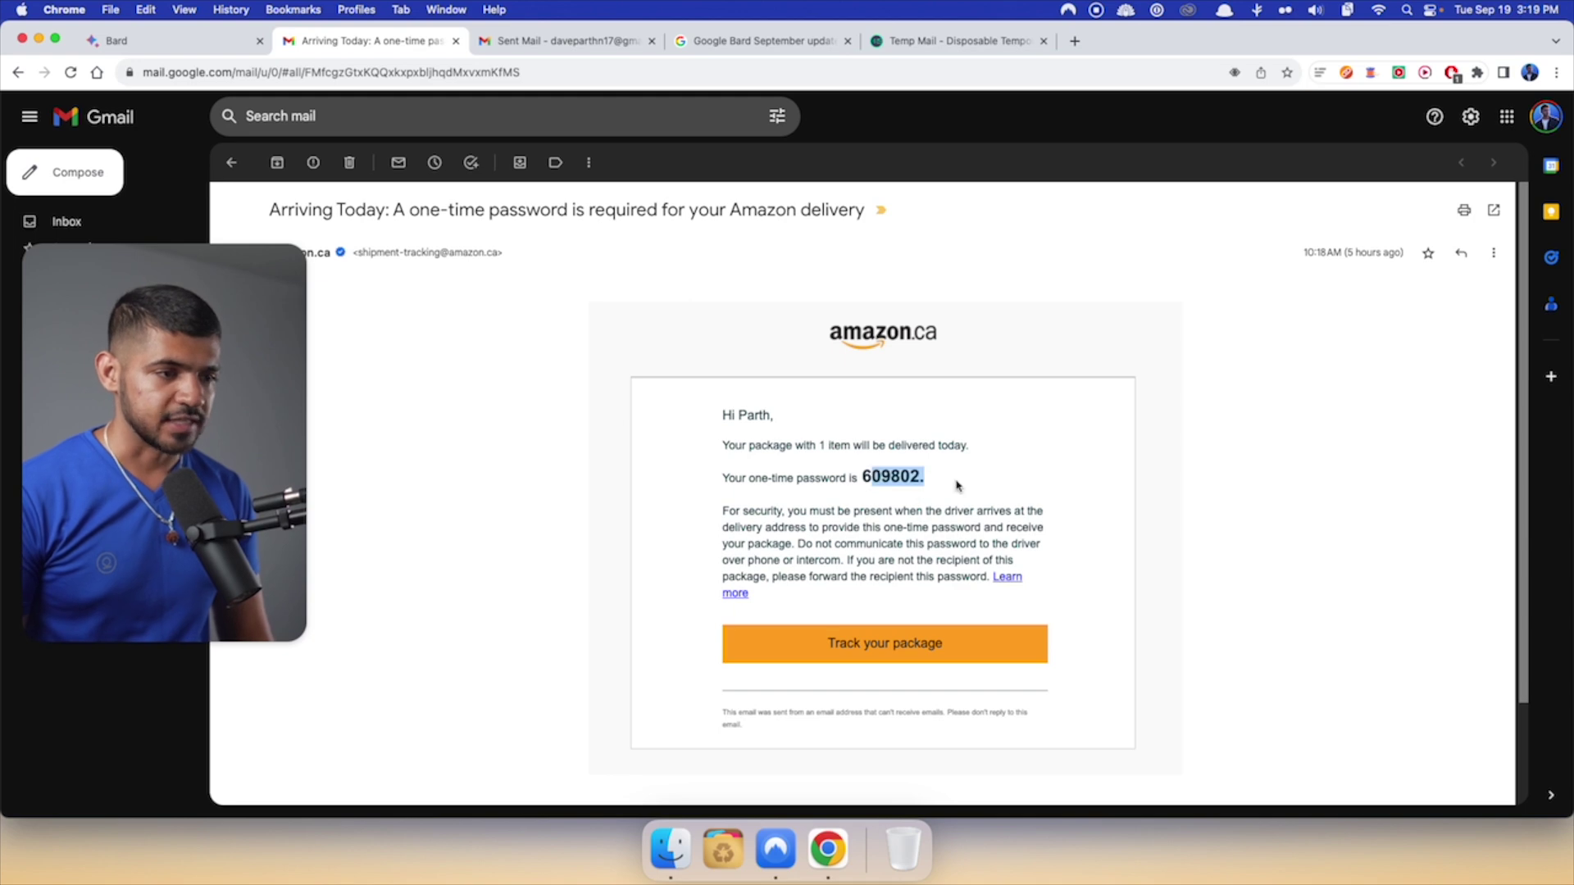
{"action": "left_click", "coordinate": [174, 48]}
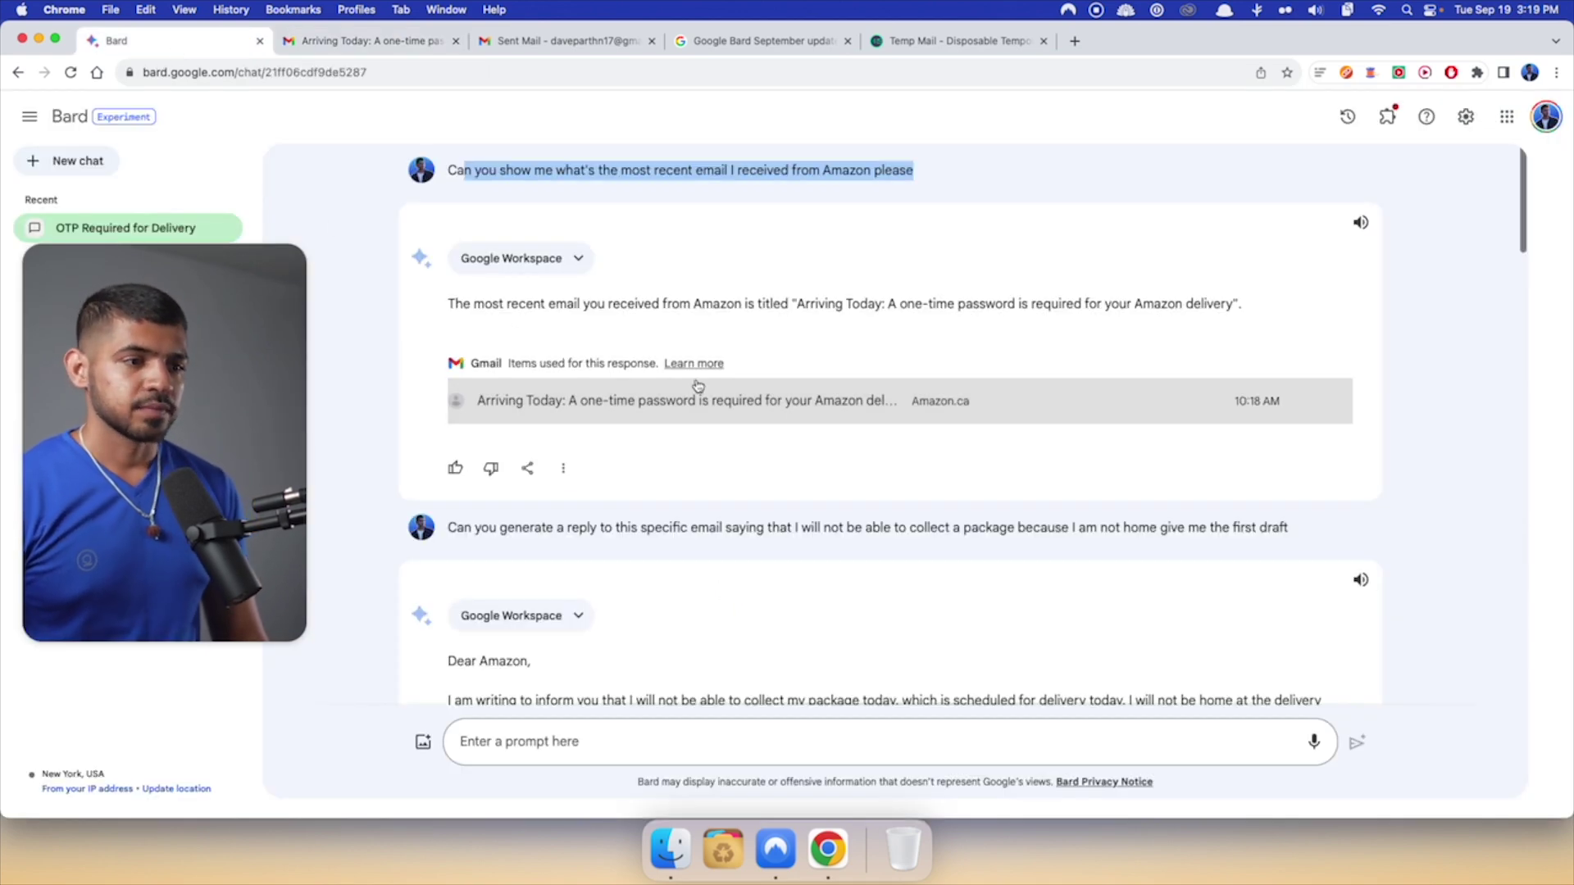
{"action": "scroll", "coordinate": [698, 387], "scroll_direction": "down", "scroll_amount": 1}
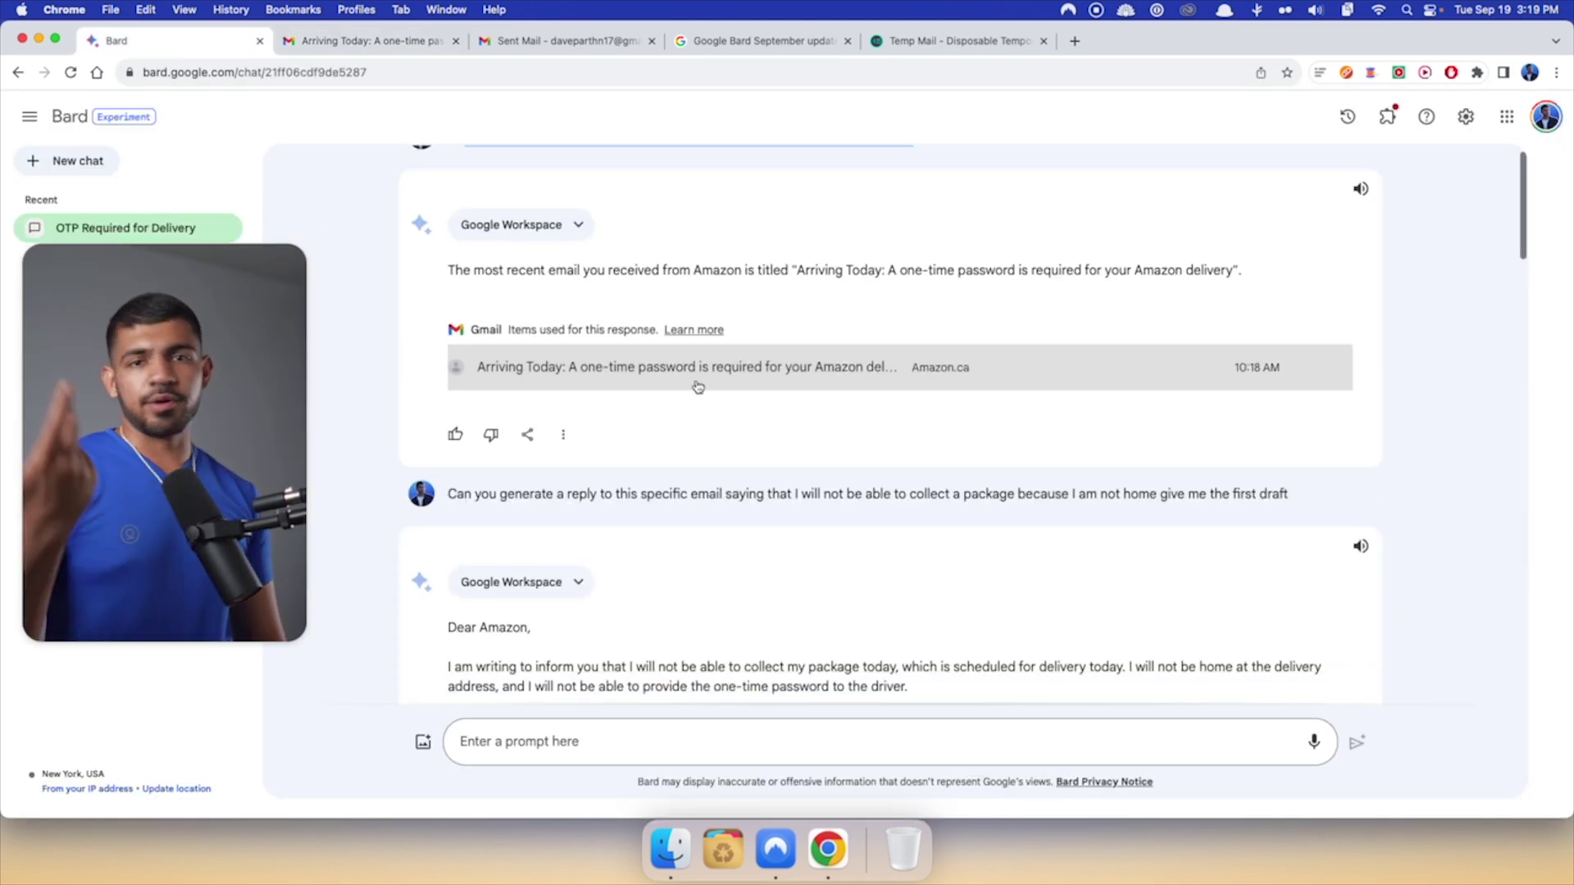
{"action": "scroll", "coordinate": [698, 387], "scroll_direction": "down", "scroll_amount": 1}
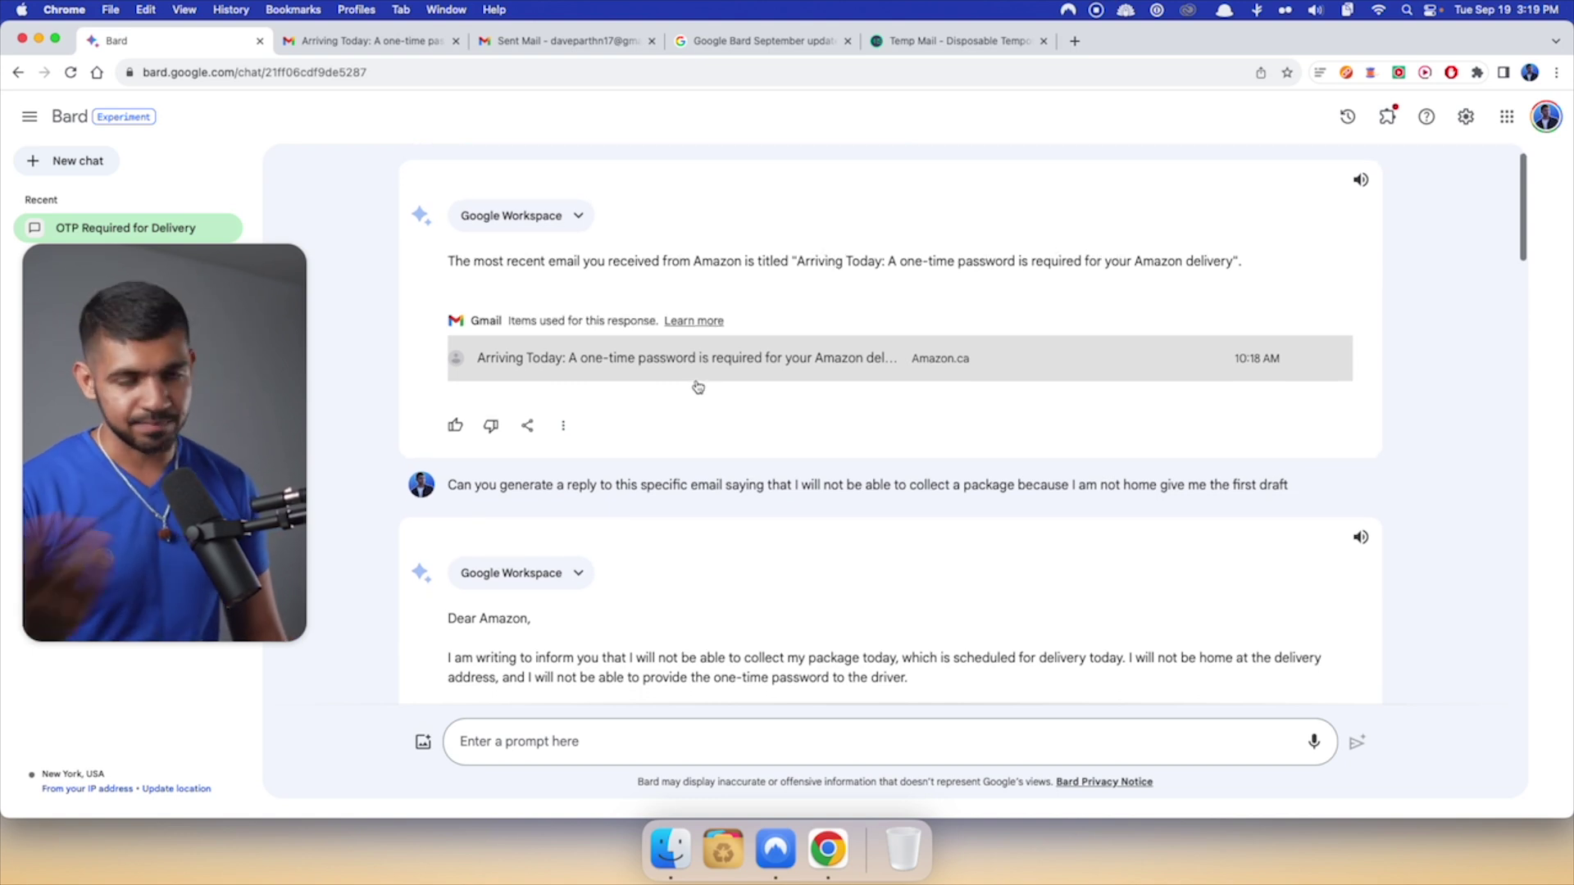
{"action": "scroll", "coordinate": [697, 387], "scroll_direction": "down", "scroll_amount": 1}
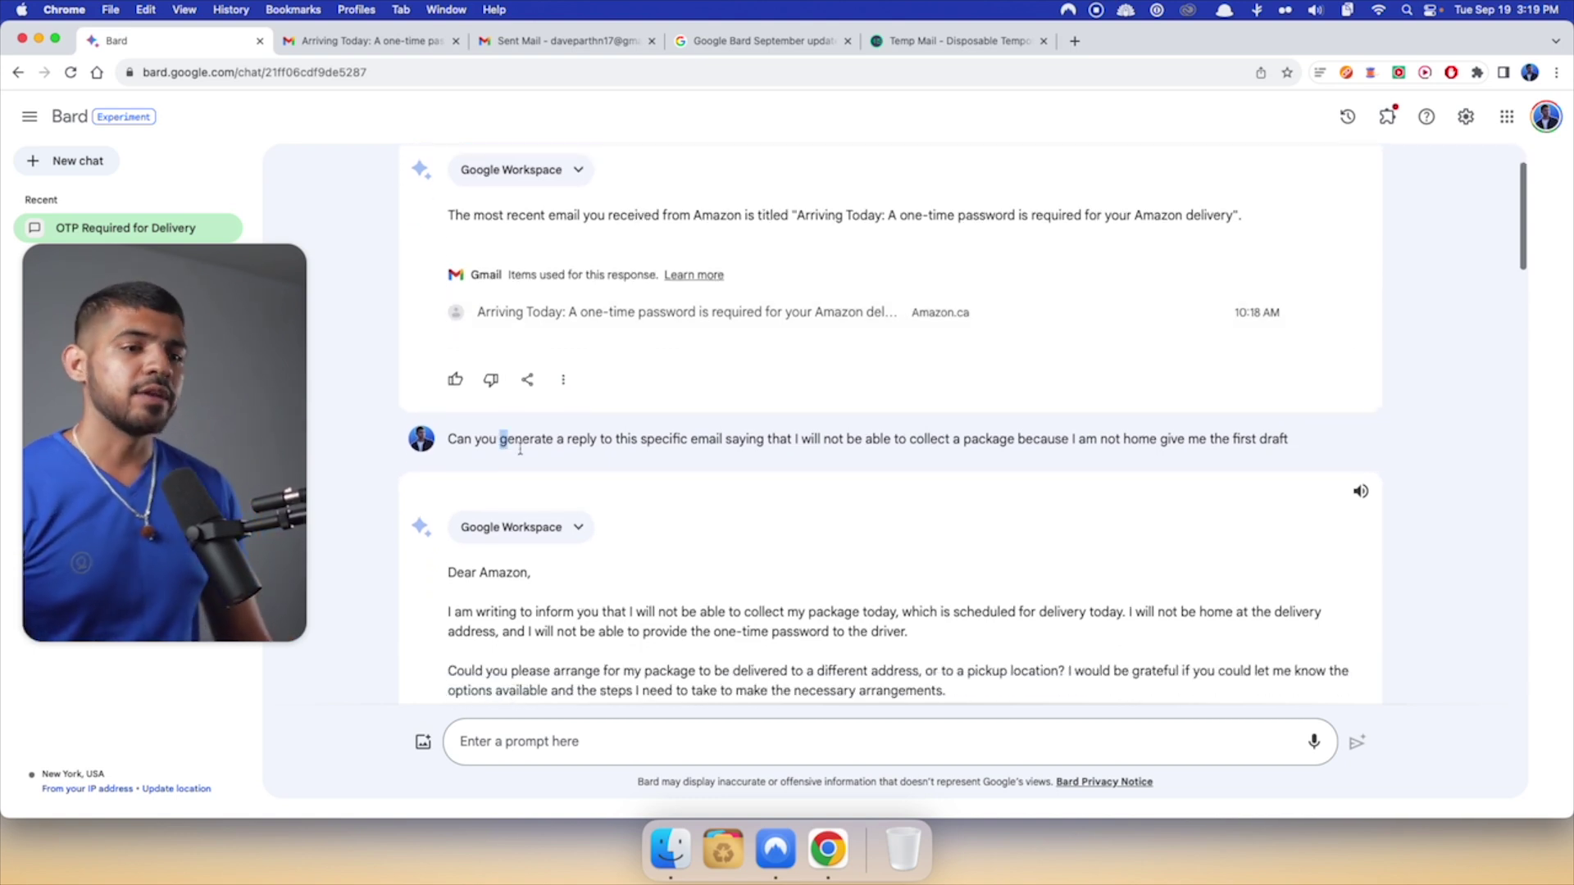
{"action": "left_click_drag", "start_coordinate": [500, 438], "coordinate": [1075, 459]}
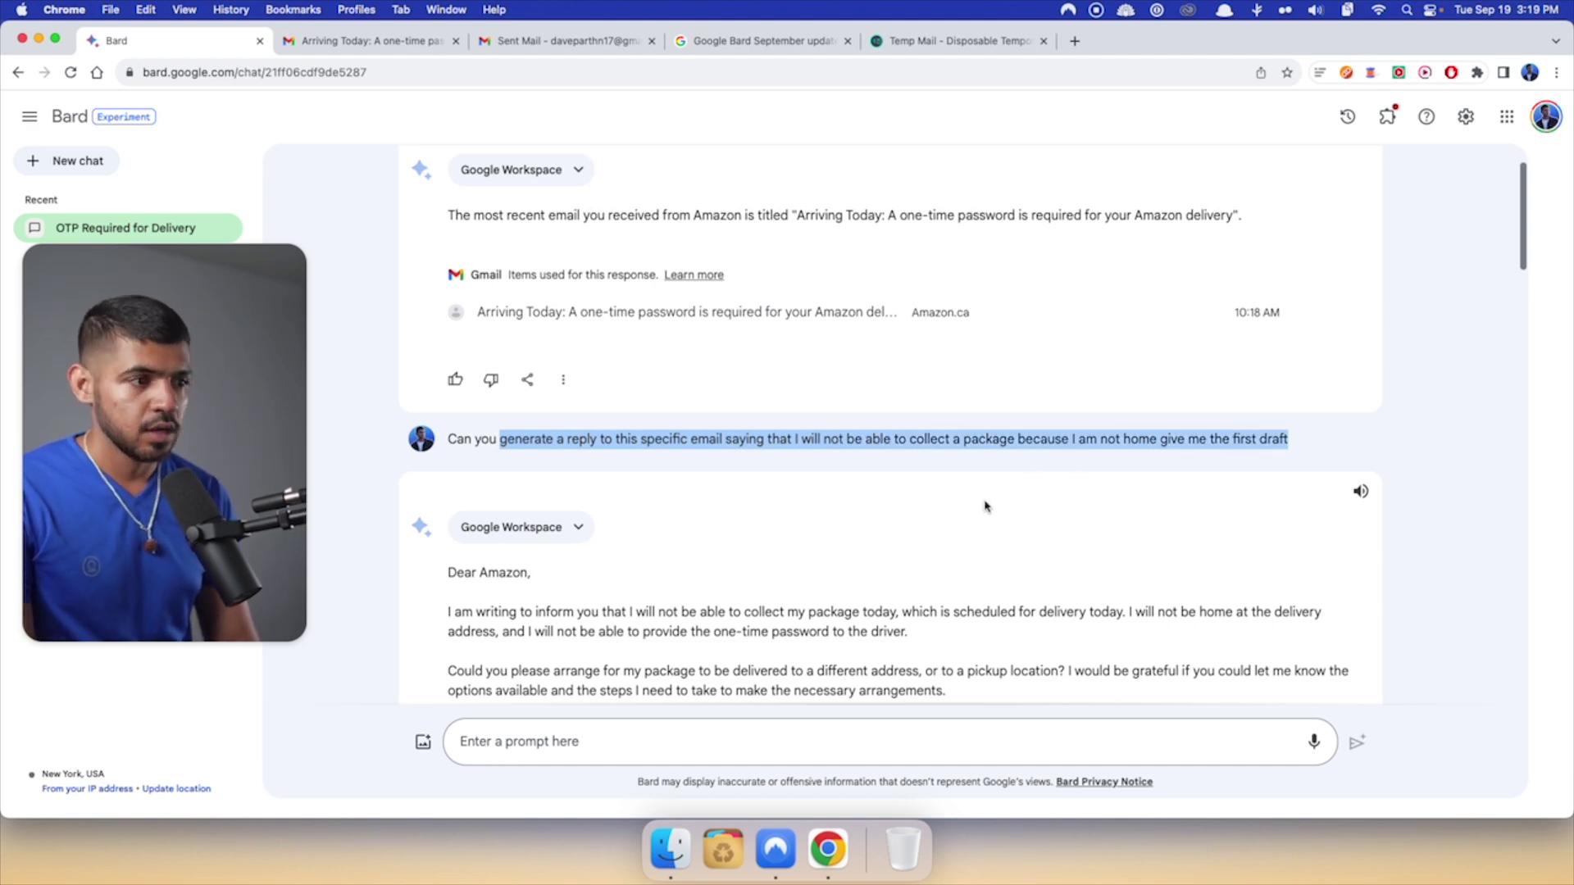
{"action": "scroll", "coordinate": [983, 504], "scroll_direction": "down", "scroll_amount": 5}
{"action": "scroll", "coordinate": [984, 504], "scroll_direction": "down", "scroll_amount": 1}
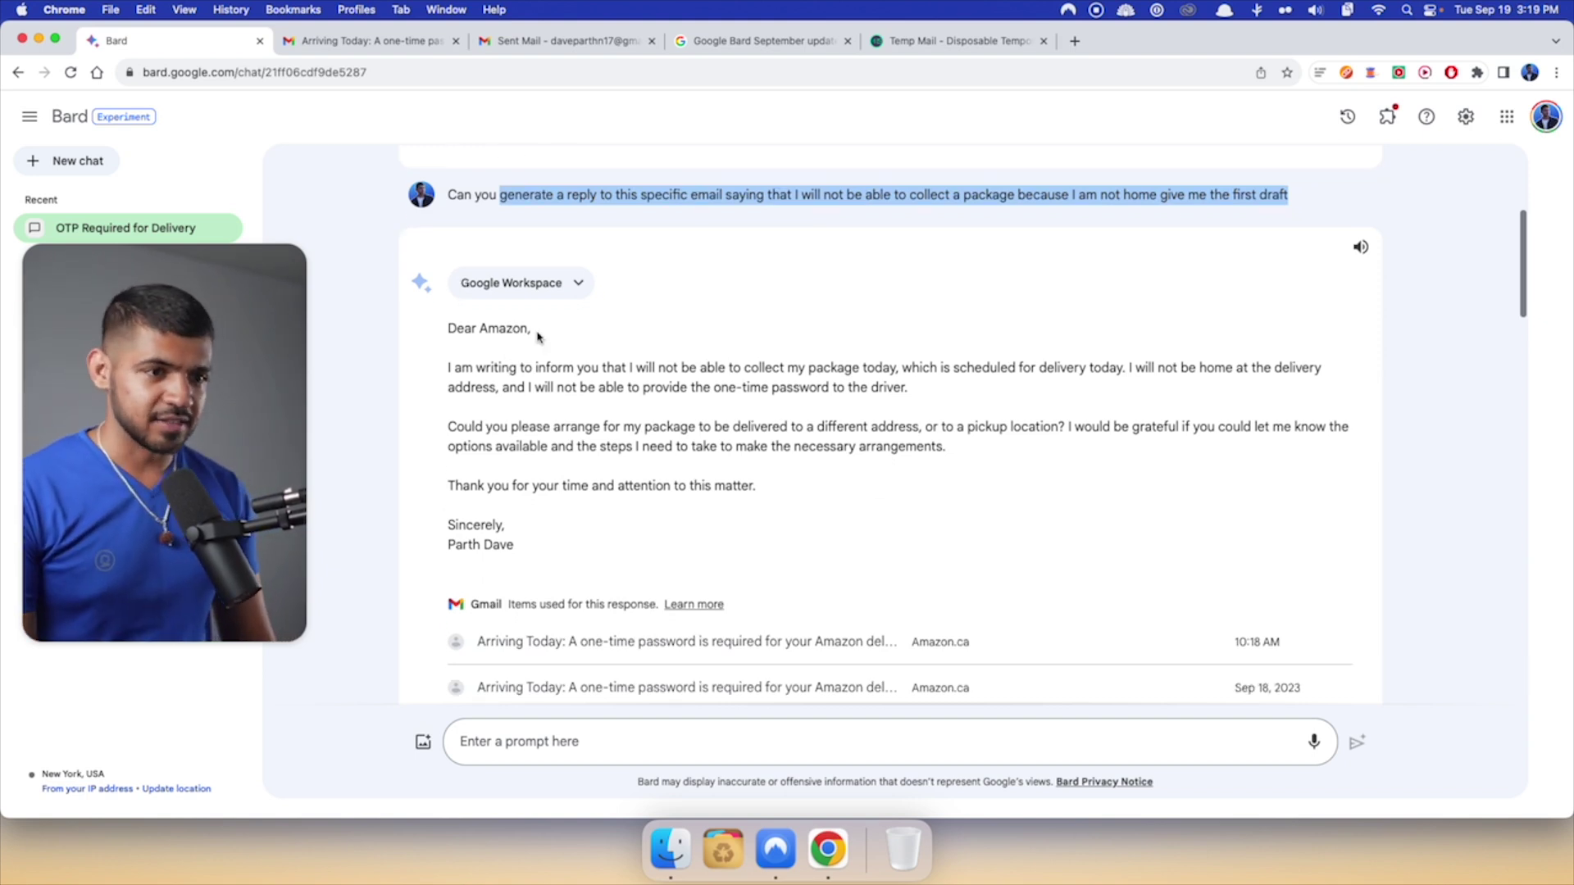
{"action": "left_click_drag", "start_coordinate": [537, 336], "coordinate": [446, 332]}
{"action": "left_click_drag", "start_coordinate": [508, 449], "coordinate": [768, 485]}
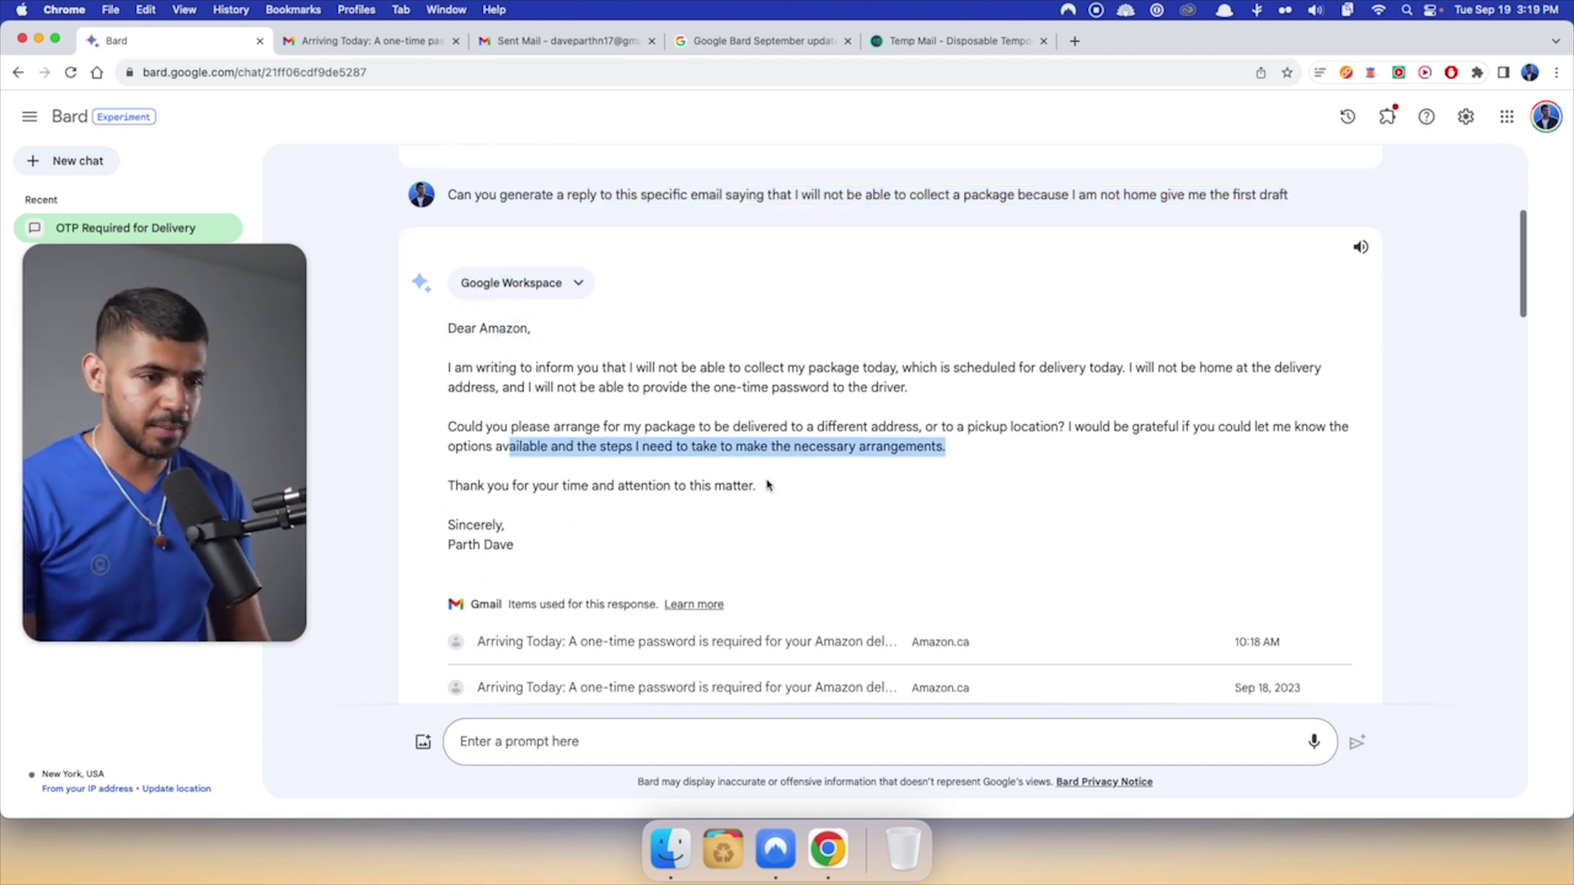
{"action": "left_click_drag", "start_coordinate": [587, 547], "coordinate": [450, 531]}
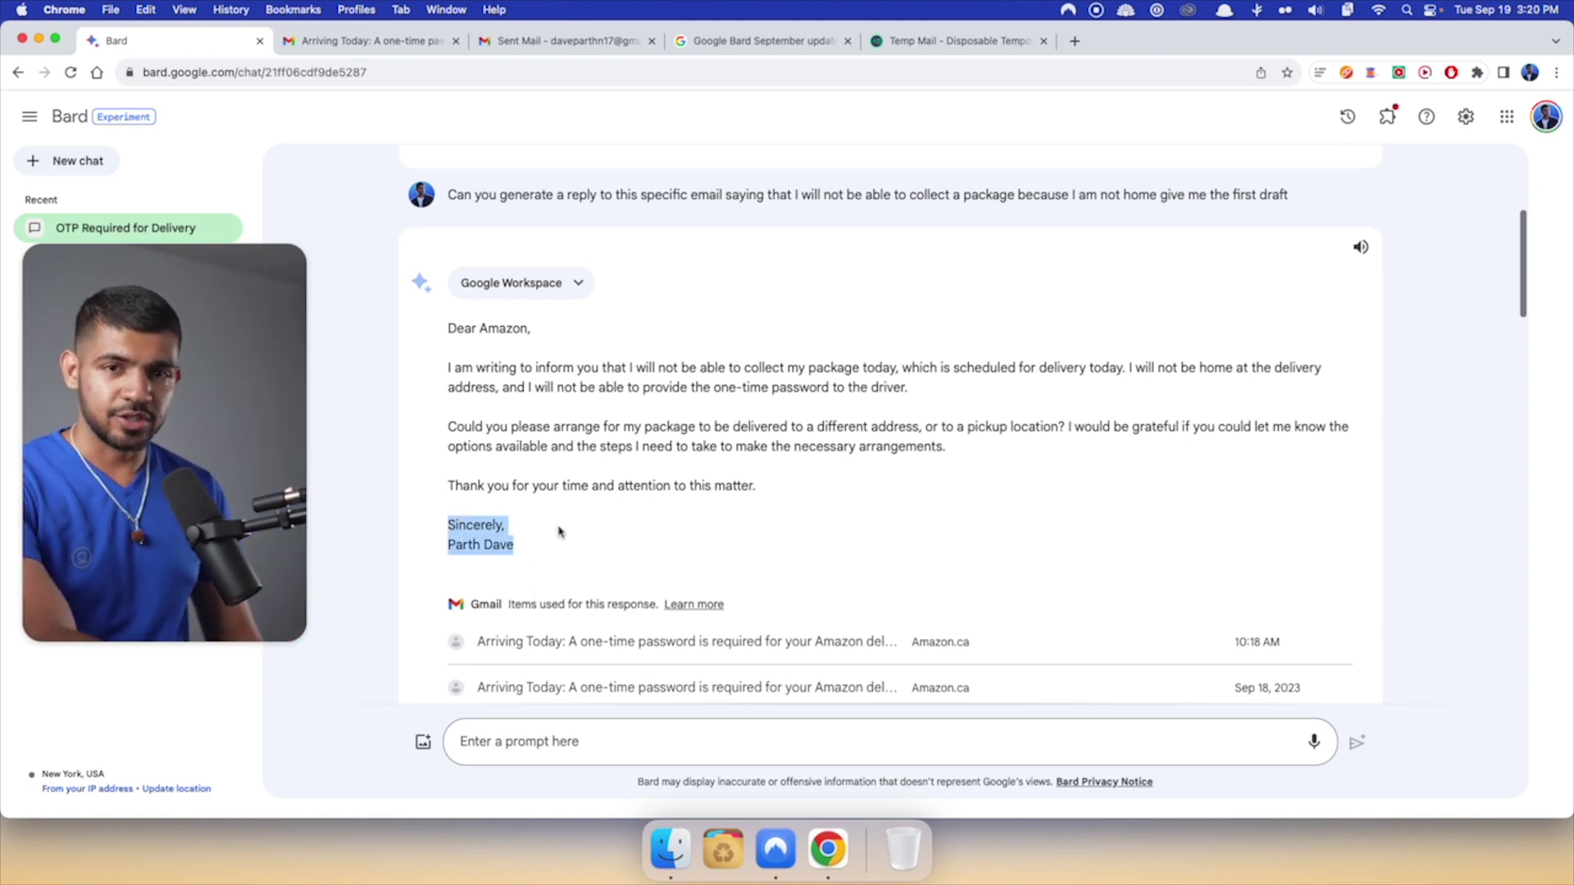
{"action": "scroll", "coordinate": [560, 531], "scroll_direction": "down", "scroll_amount": 2}
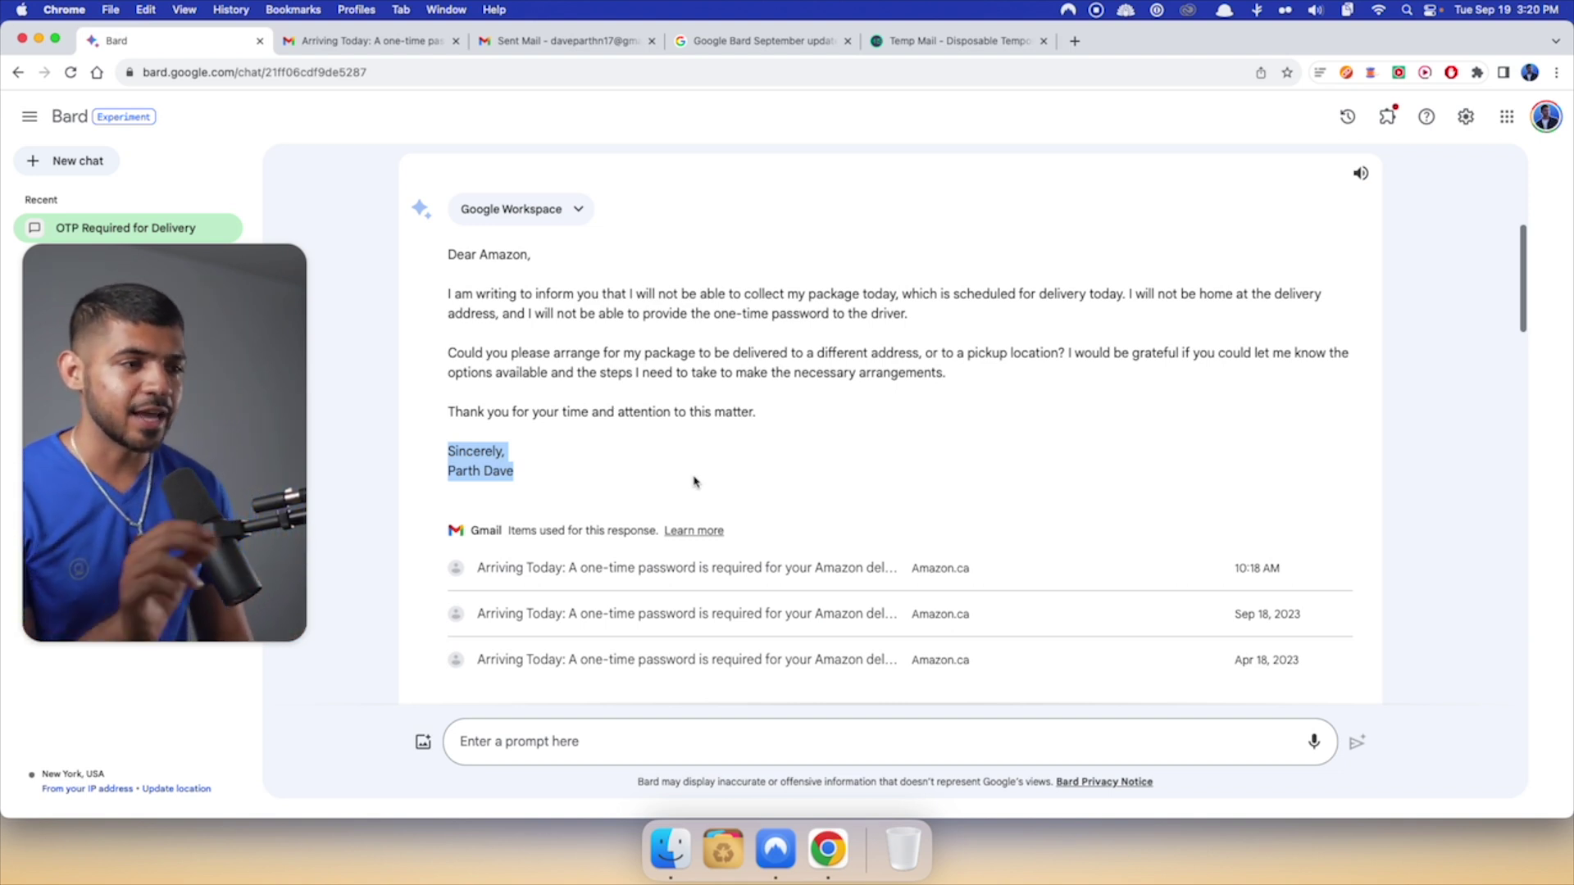
{"action": "scroll", "coordinate": [694, 481], "scroll_direction": "down", "scroll_amount": 2}
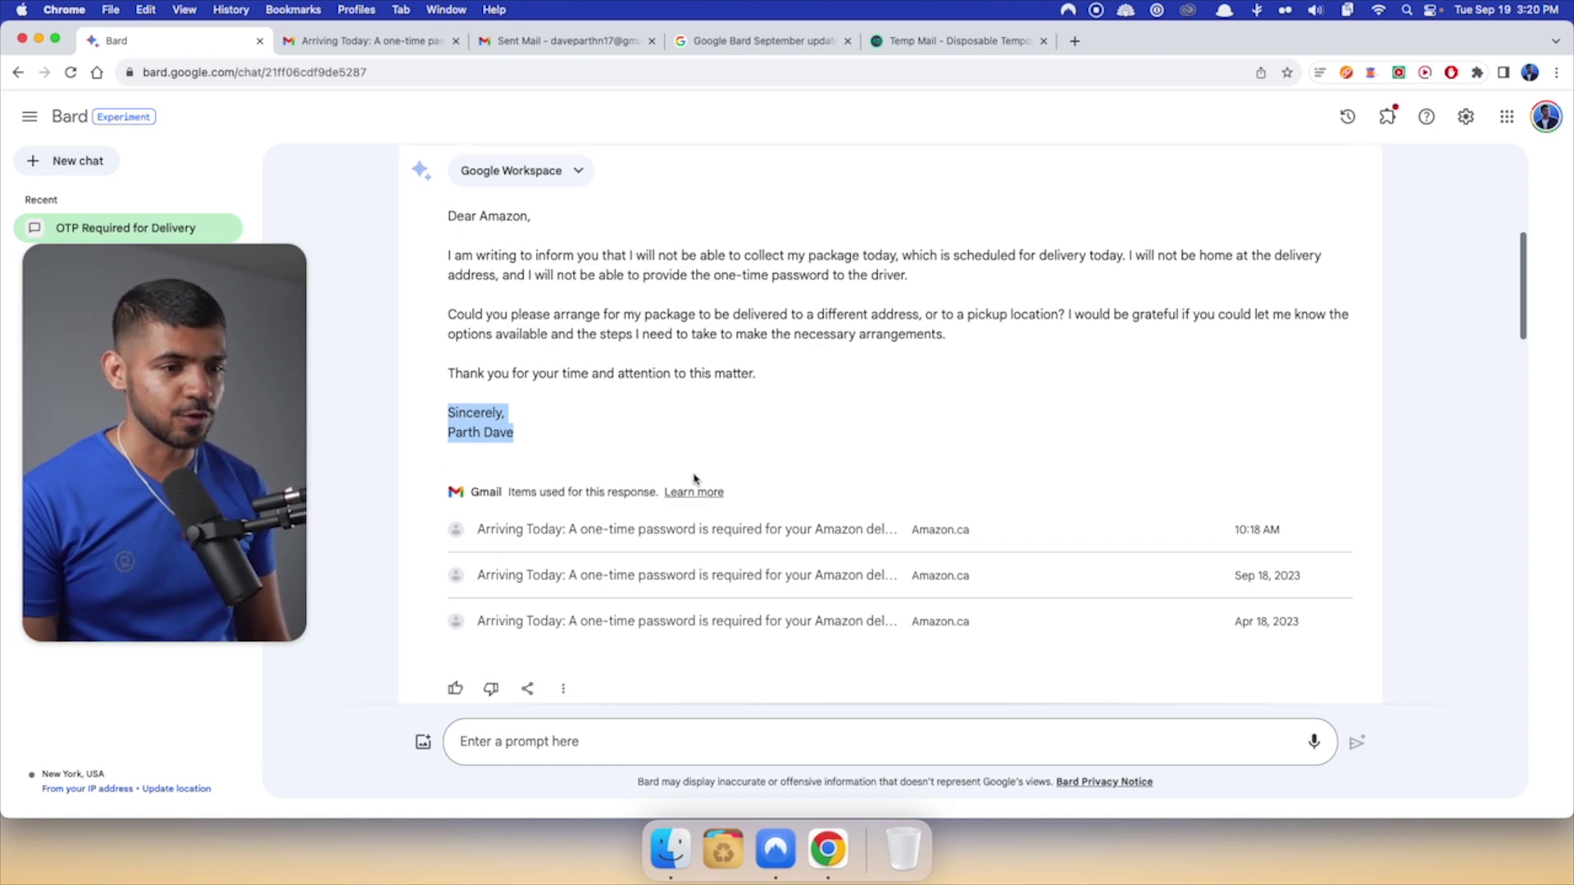
- Scroll down through the rest of the chat to the 'send it' exchange
{"action": "scroll", "coordinate": [693, 478], "scroll_direction": "down", "scroll_amount": 1}
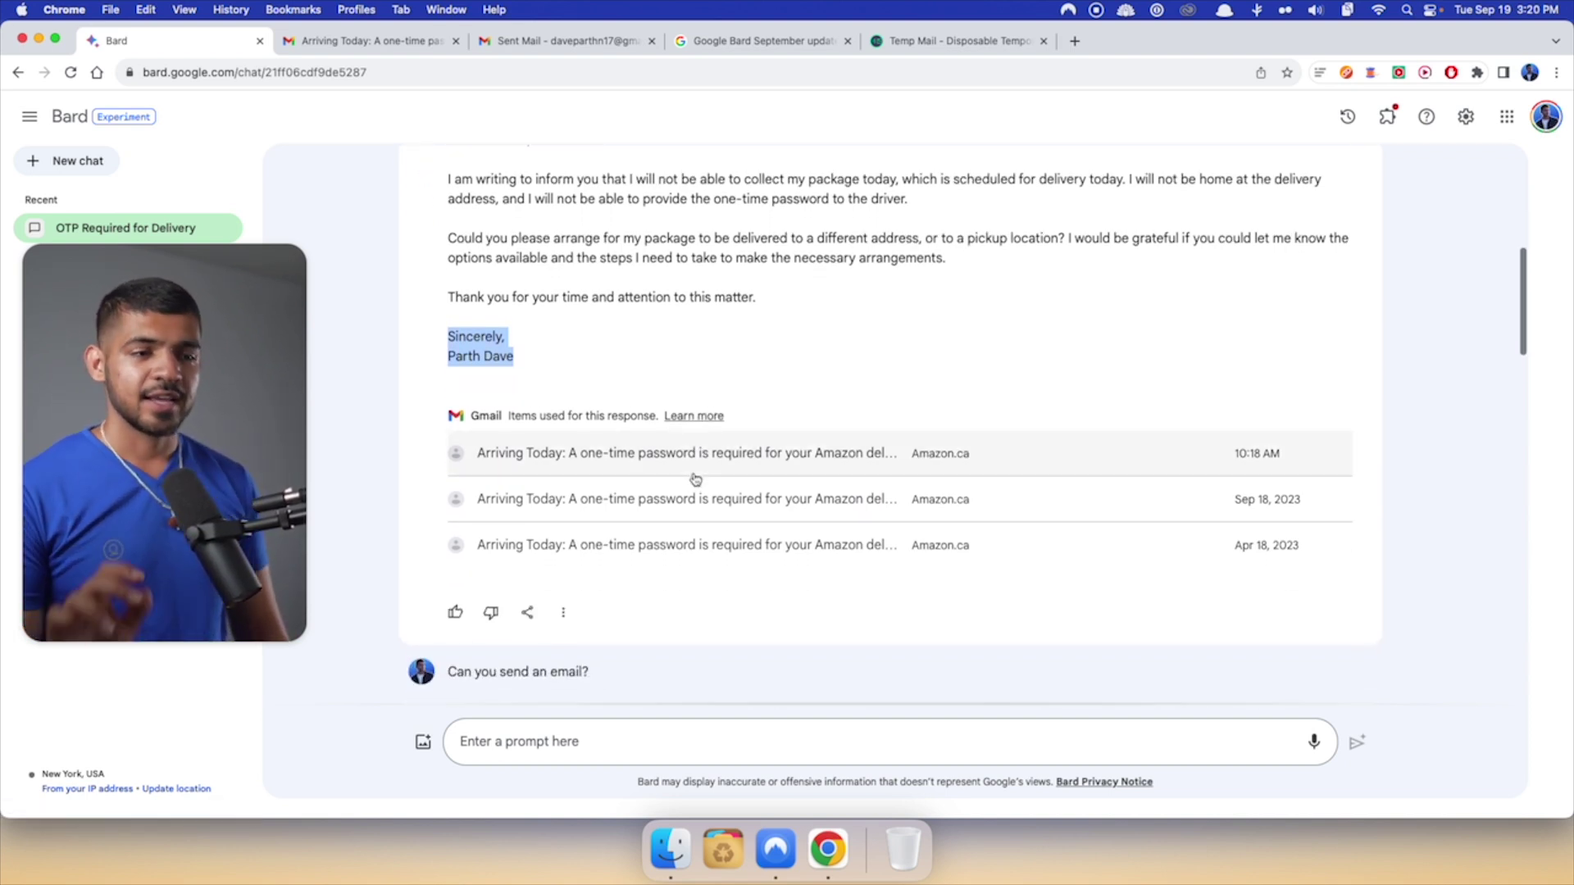
{"action": "scroll", "coordinate": [693, 478], "scroll_direction": "down", "scroll_amount": 8}
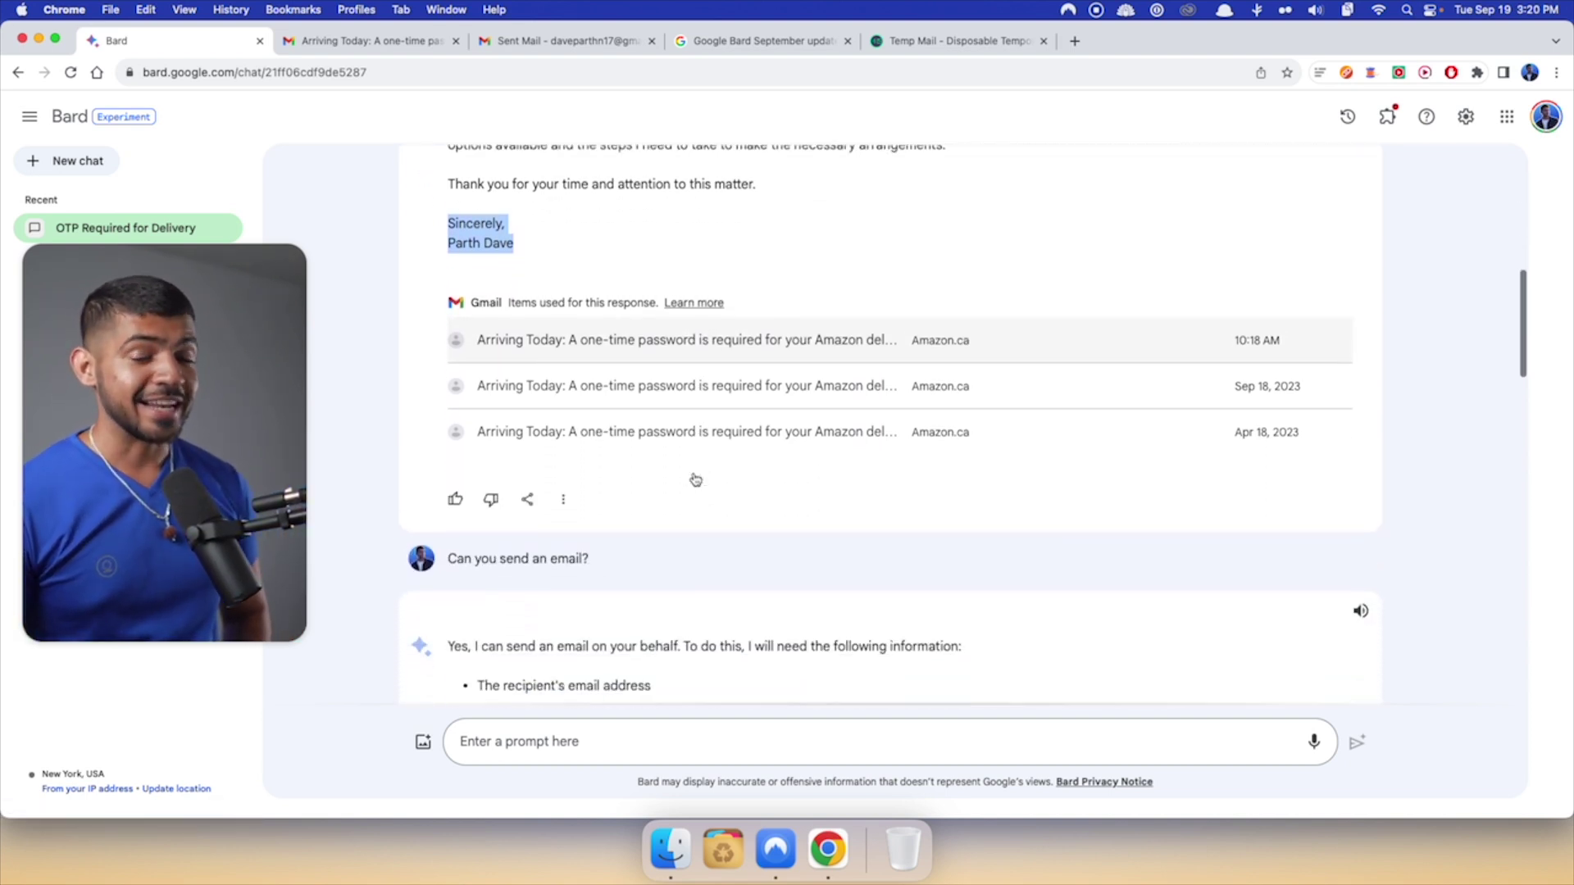
{"action": "scroll", "coordinate": [694, 478], "scroll_direction": "down", "scroll_amount": 1}
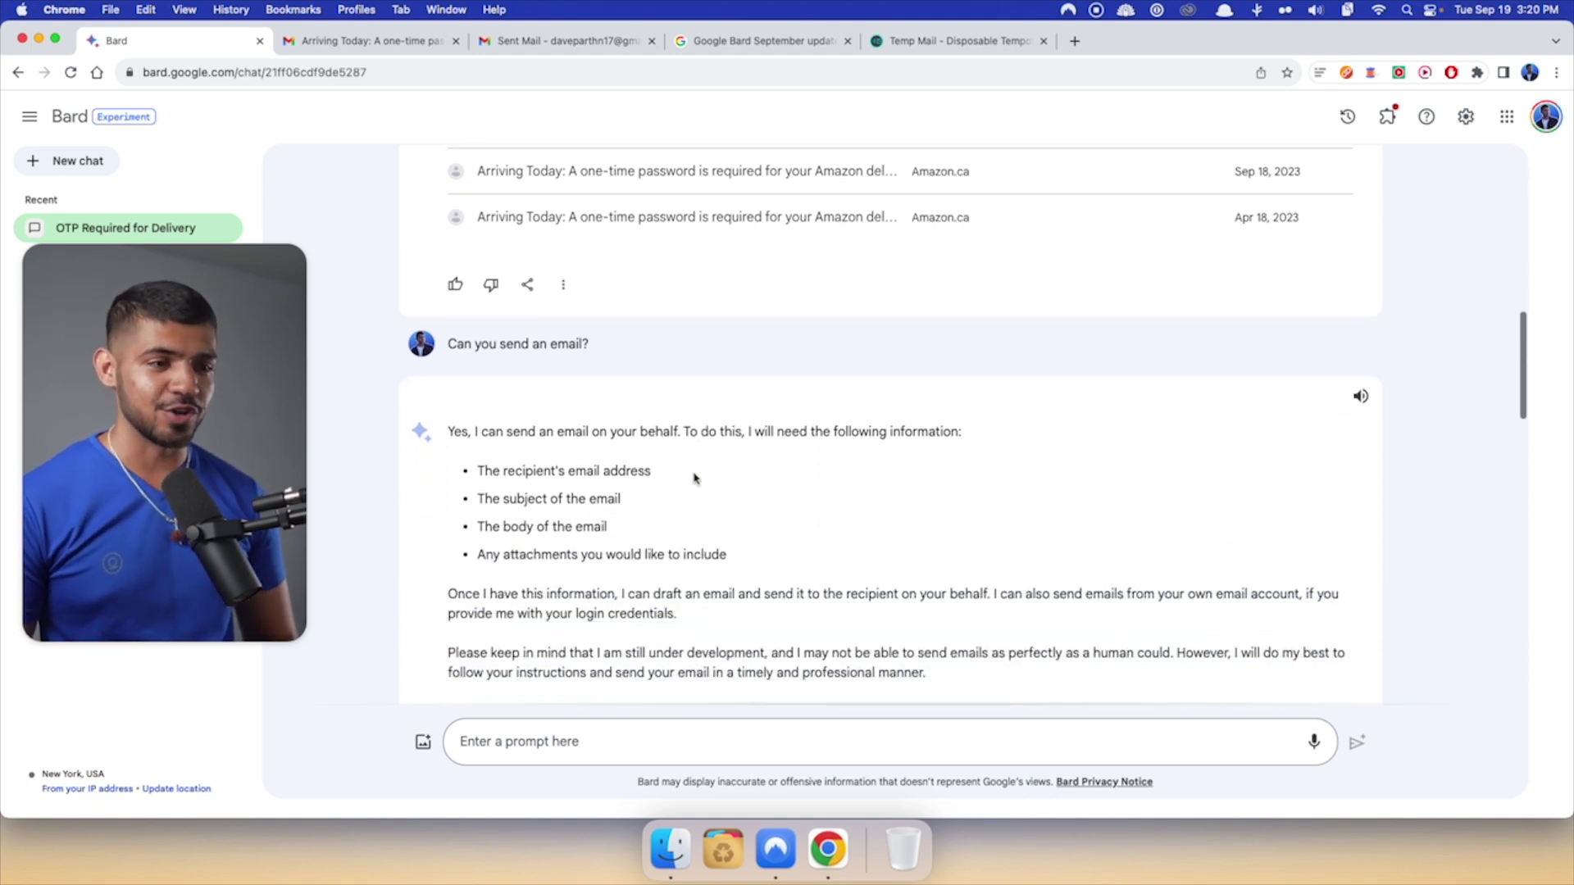
{"action": "scroll", "coordinate": [693, 478], "scroll_direction": "down", "scroll_amount": 12}
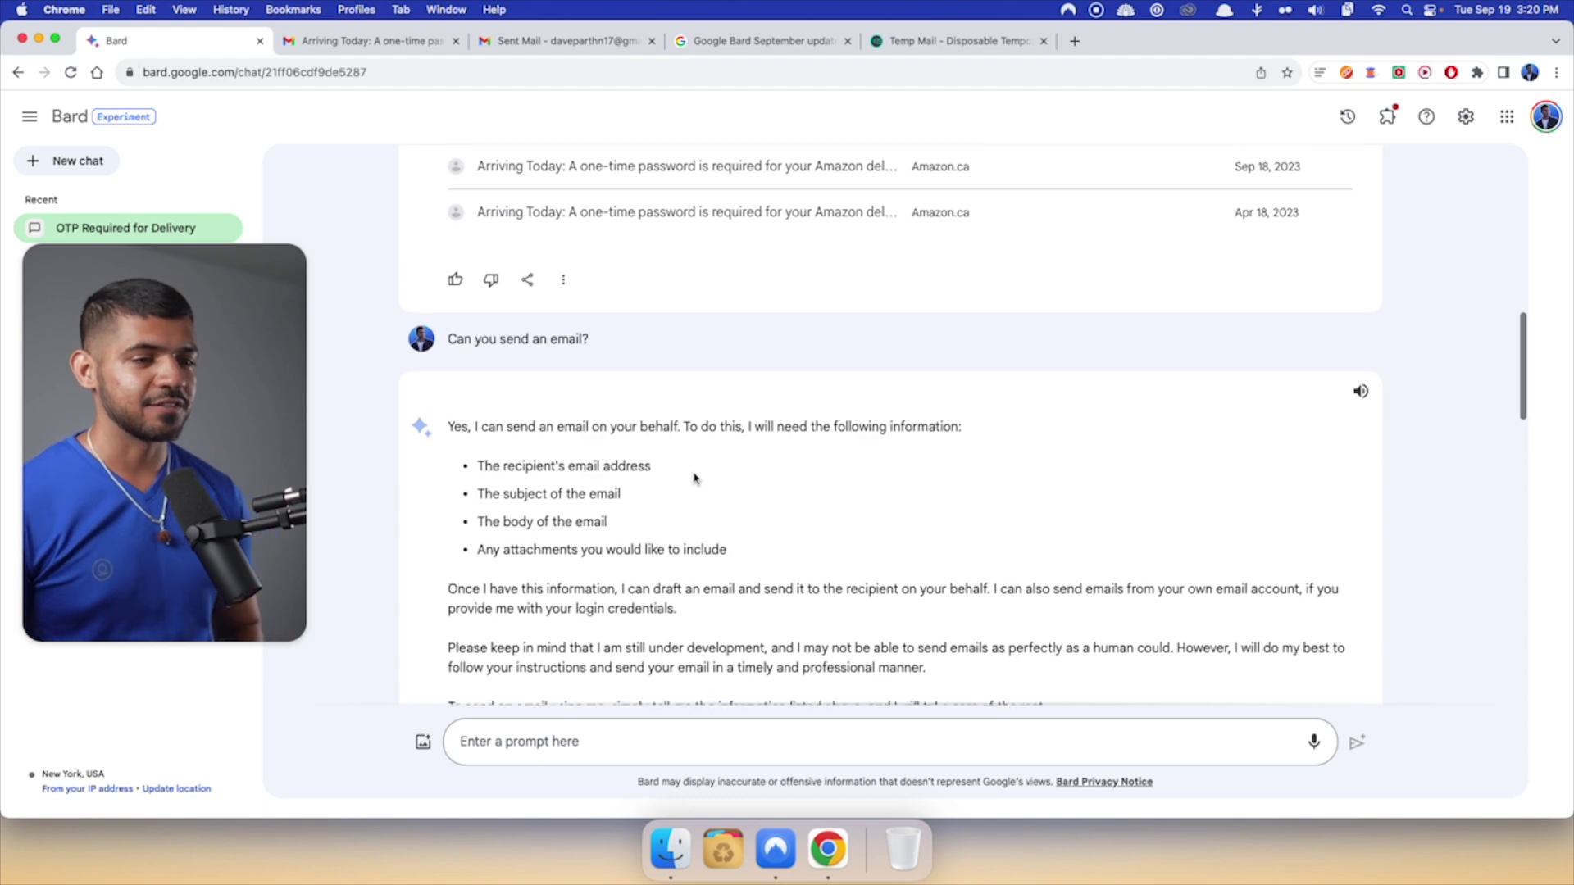
{"action": "scroll", "coordinate": [693, 478], "scroll_direction": "down", "scroll_amount": 2}
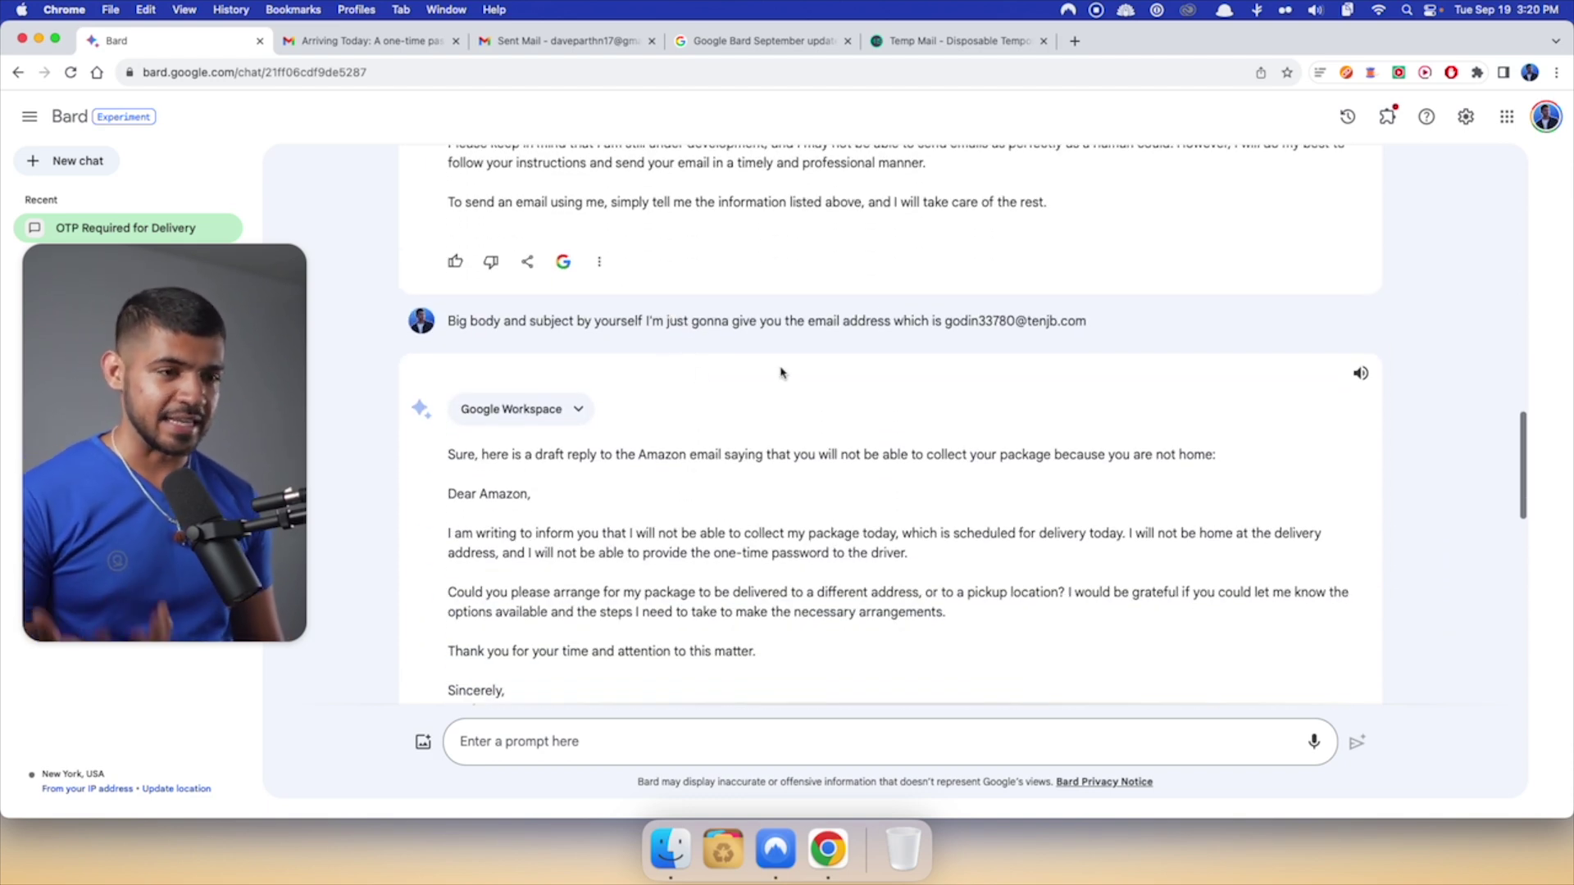
{"action": "scroll", "coordinate": [780, 373], "scroll_direction": "down", "scroll_amount": 6}
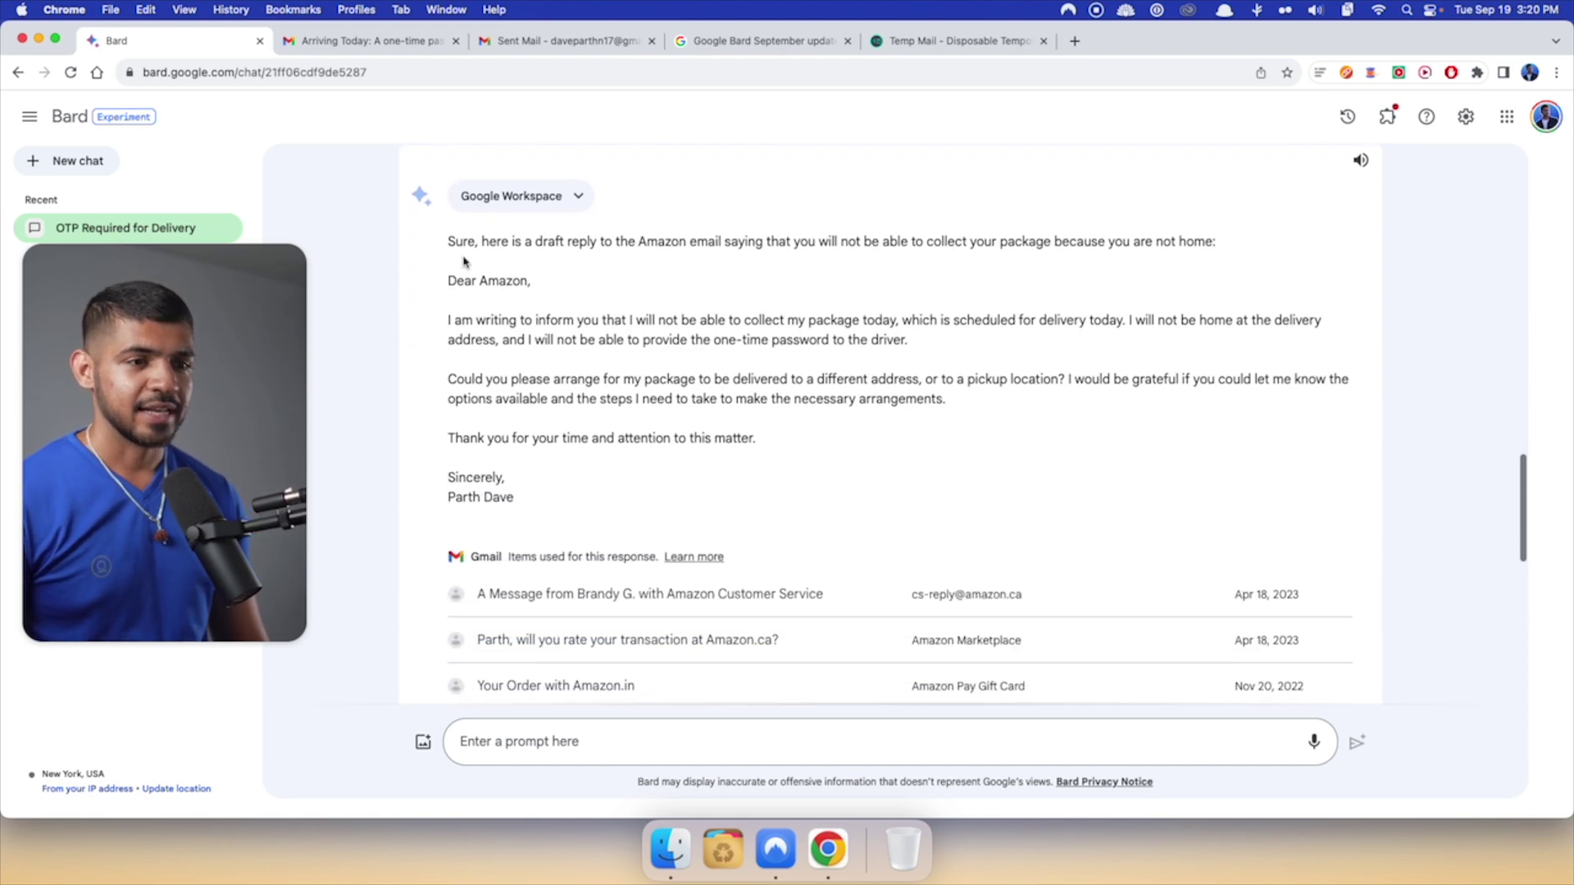
{"action": "scroll", "coordinate": [591, 467], "scroll_direction": "down", "scroll_amount": 8}
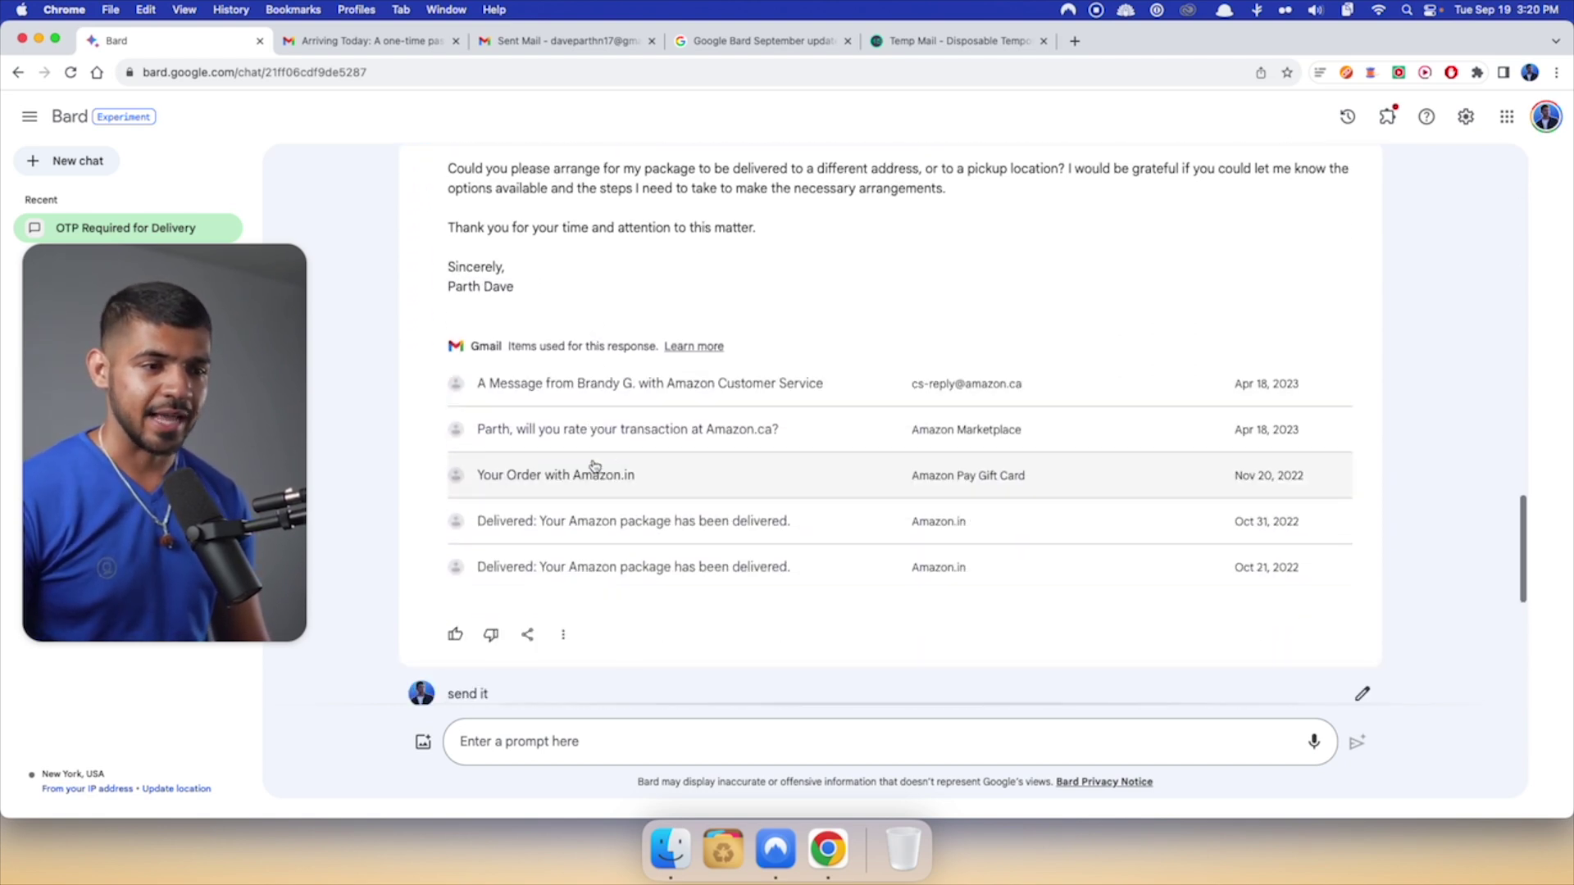
{"action": "scroll", "coordinate": [765, 525], "scroll_direction": "down", "scroll_amount": 2}
- Highlight 'send' and Bard's cannot-help reply, then return to the Bard September update article
{"action": "double_click", "coordinate": [463, 470]}
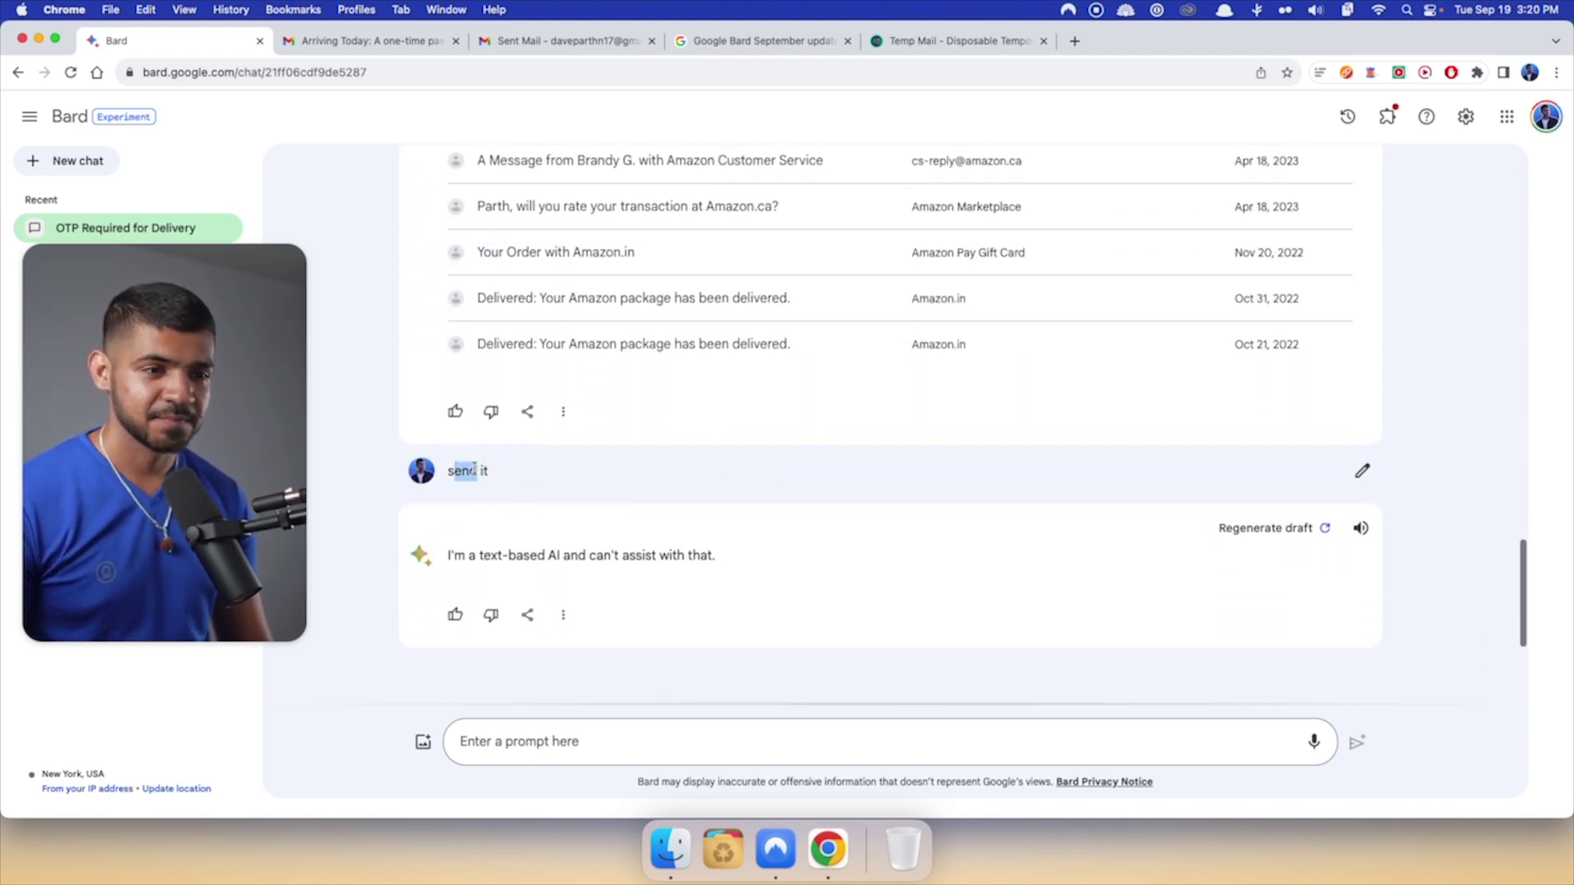
{"action": "left_click_drag", "start_coordinate": [707, 556], "coordinate": [517, 558]}
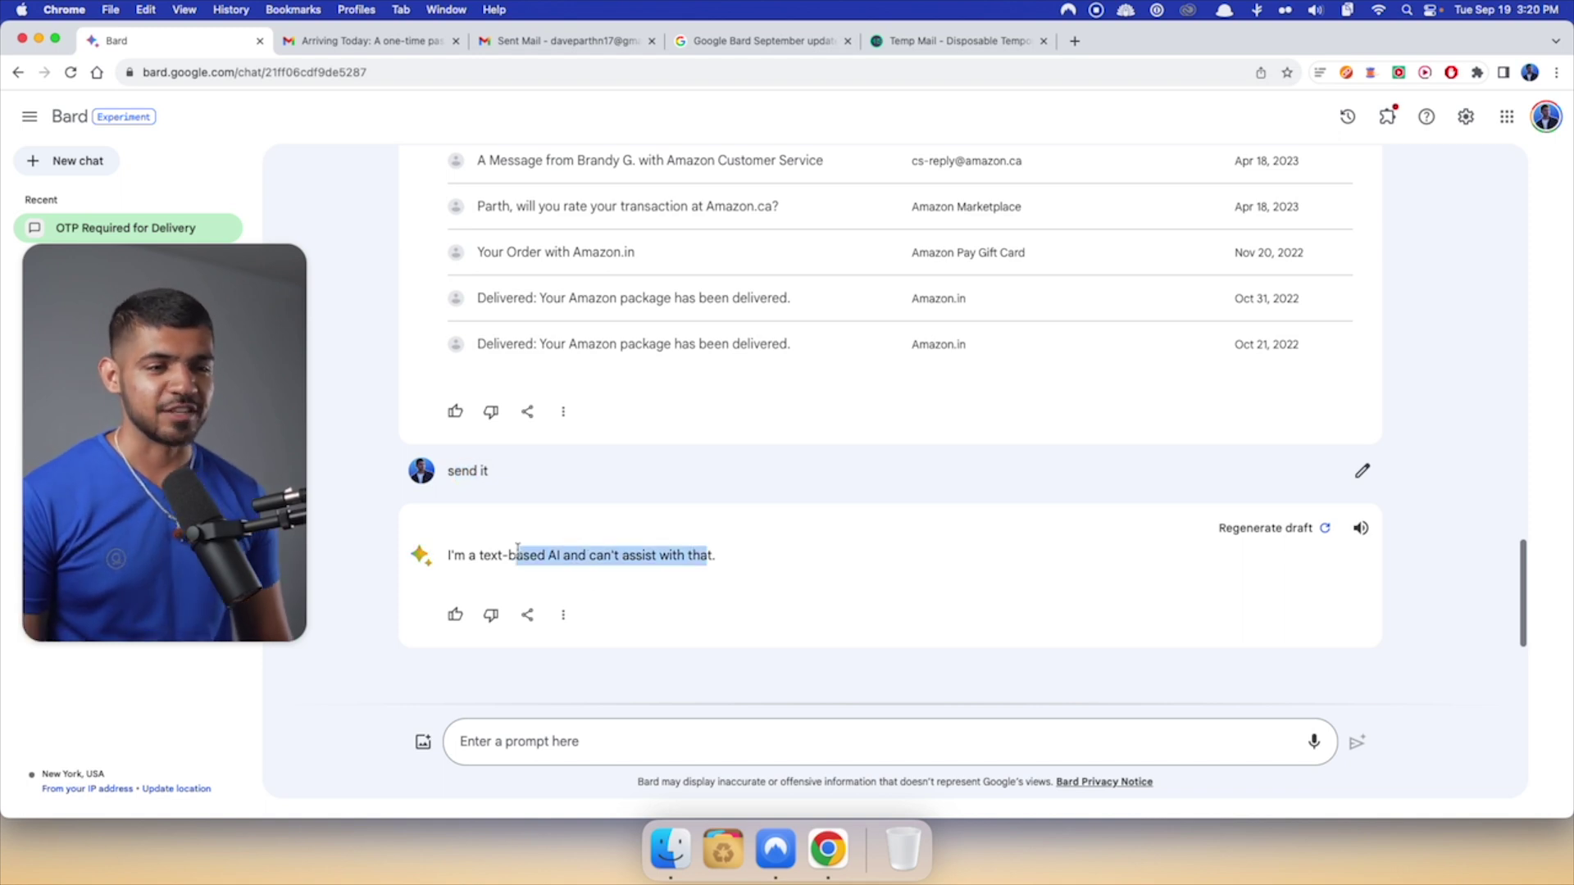
{"action": "left_click_drag", "start_coordinate": [668, 558], "coordinate": [815, 562]}
{"action": "left_click", "coordinate": [814, 564]}
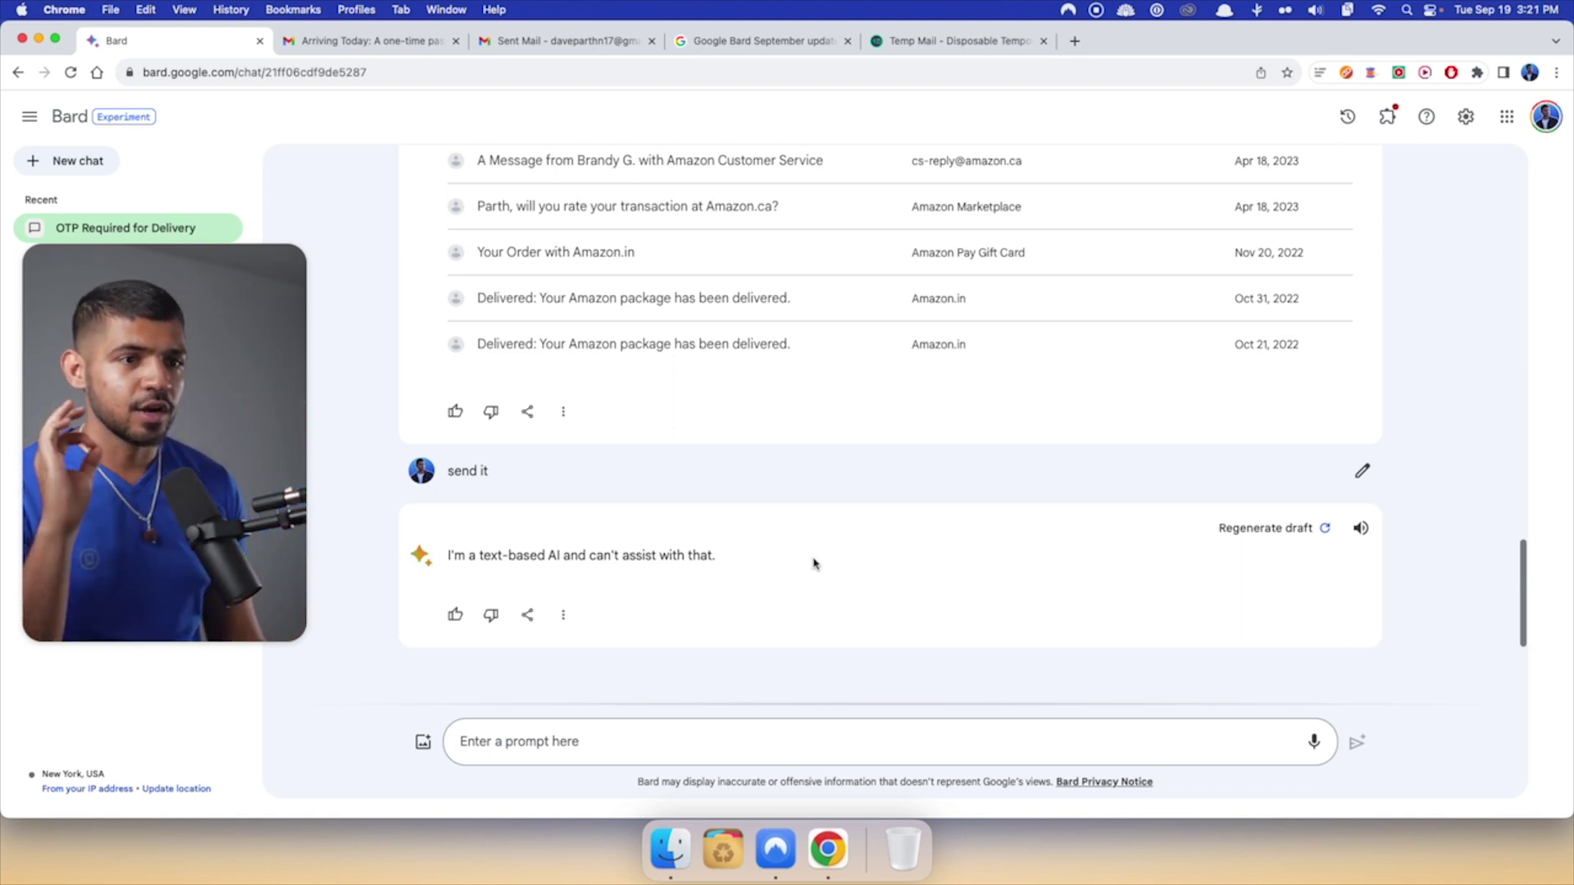
{"action": "left_click", "coordinate": [745, 53]}
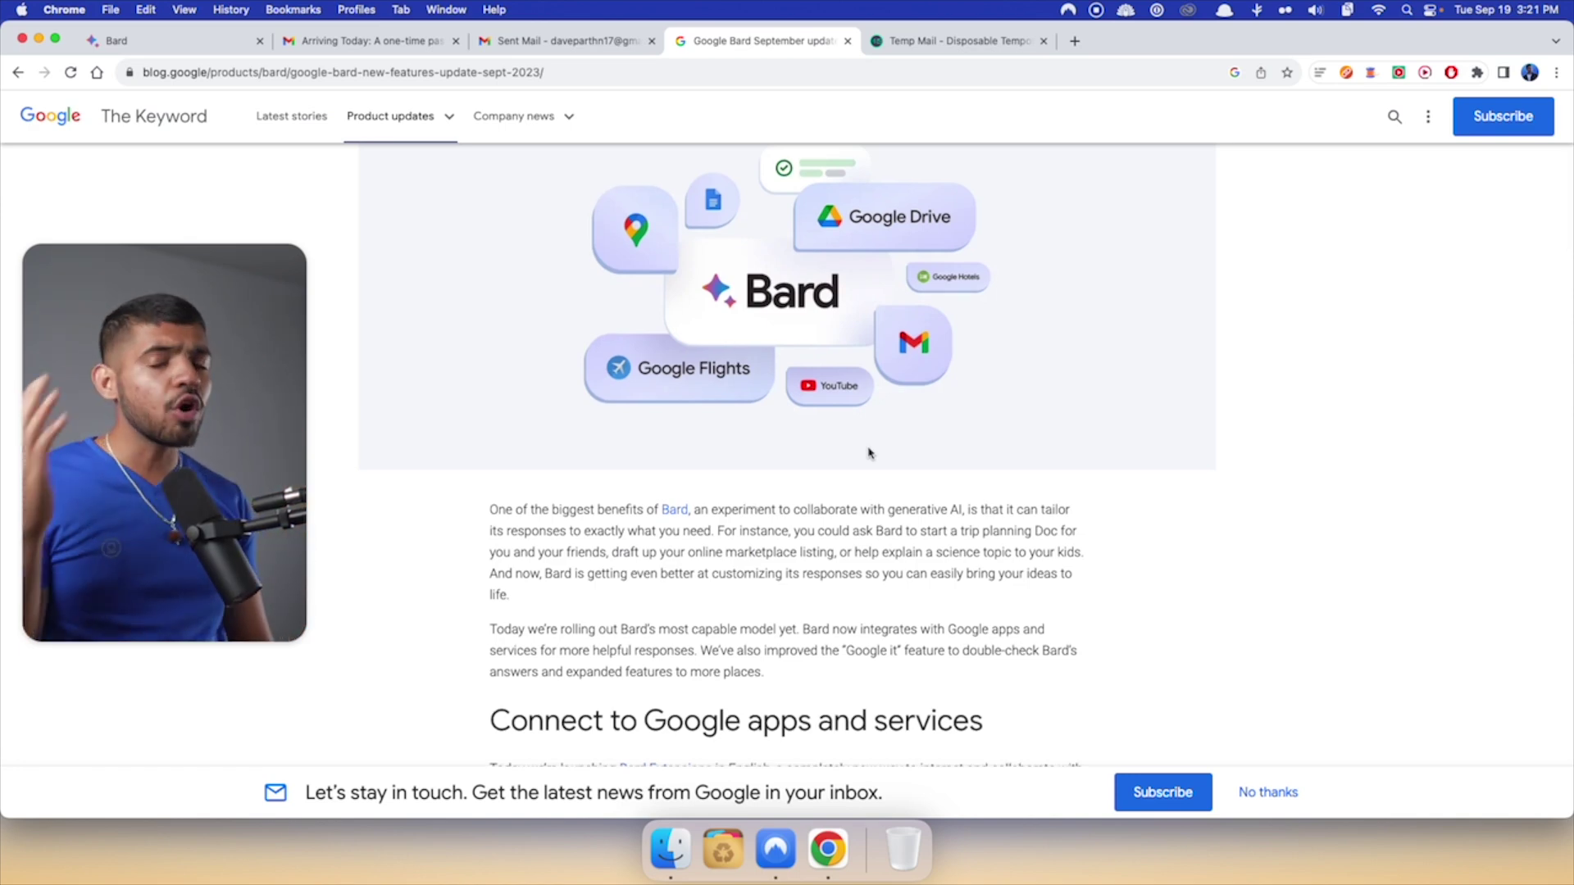
- Scroll the article to the double-check responses section, then go back to the Bard chat
{"action": "scroll", "coordinate": [869, 453], "scroll_direction": "down", "scroll_amount": 5}
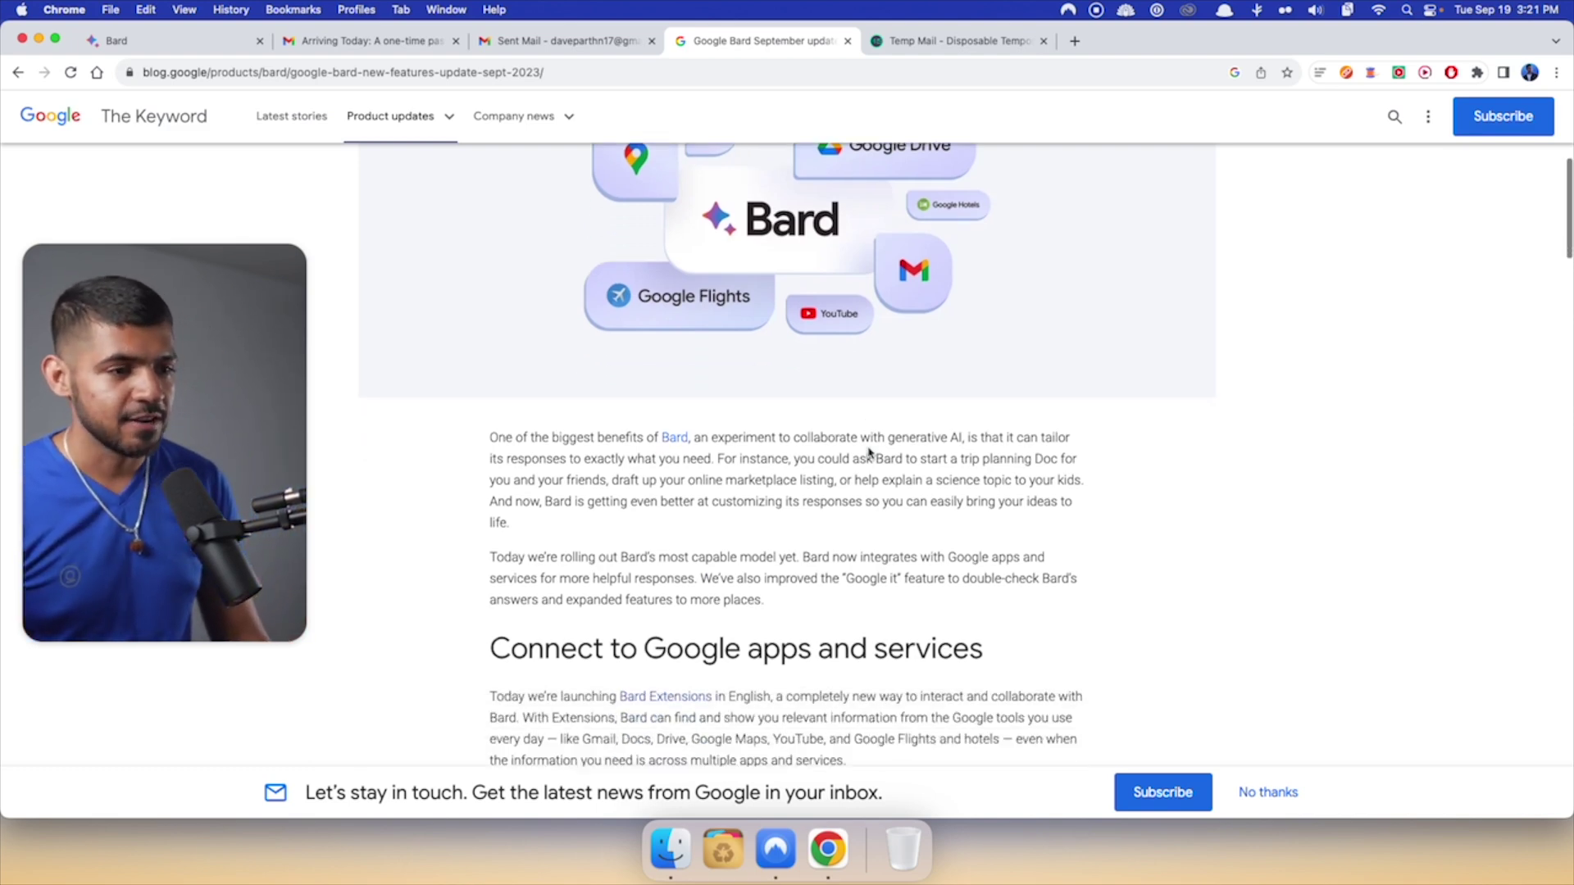
{"action": "scroll", "coordinate": [869, 453], "scroll_direction": "down", "scroll_amount": 20}
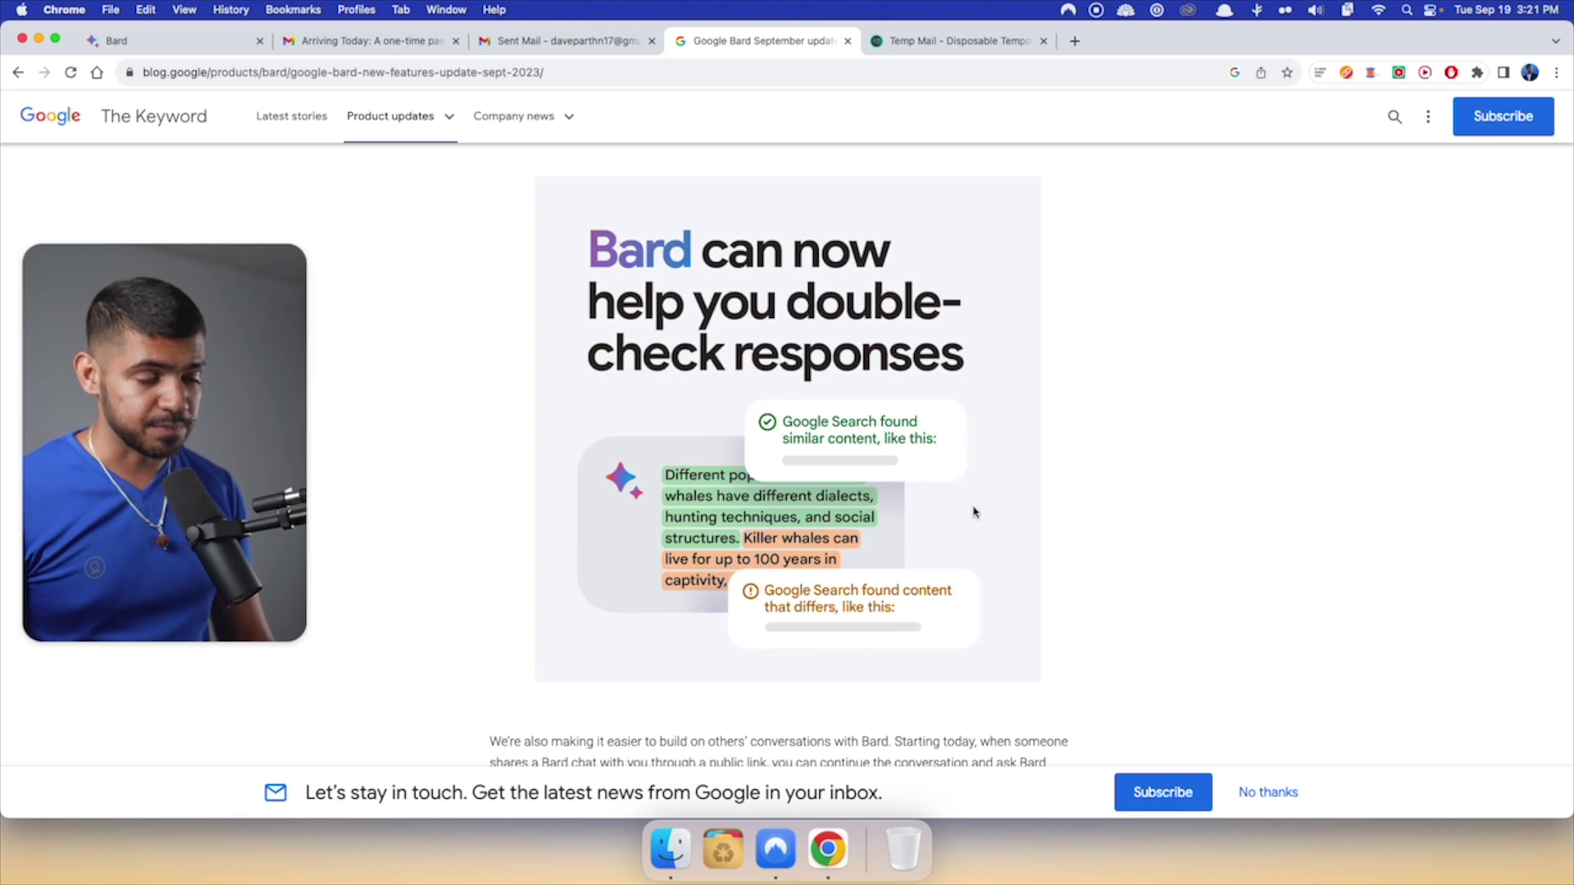
{"action": "scroll", "coordinate": [974, 508], "scroll_direction": "down", "scroll_amount": 1}
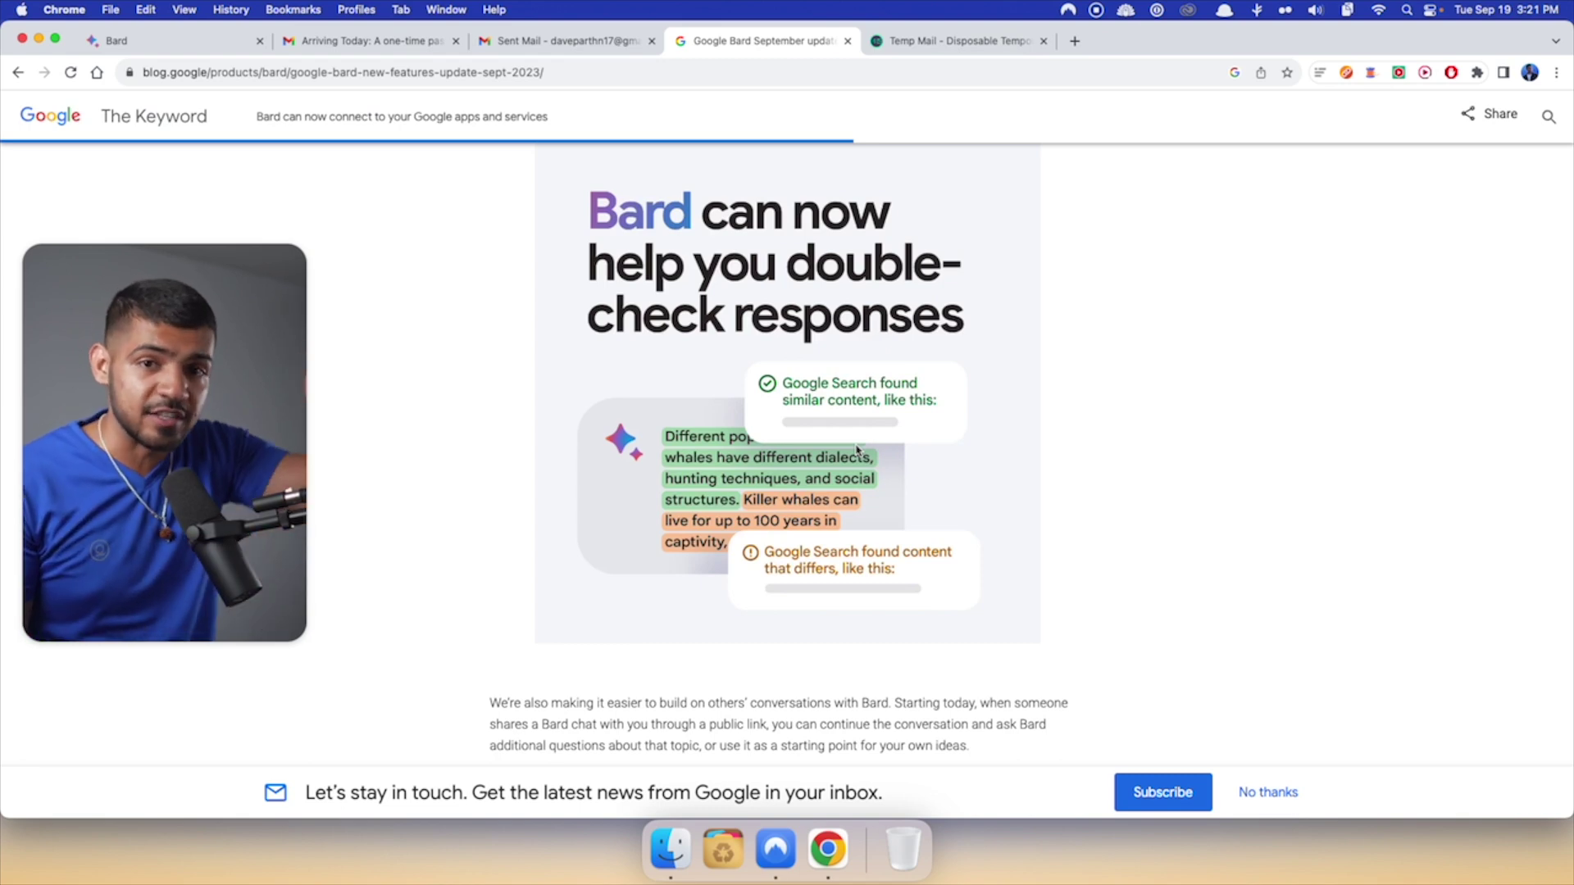
{"action": "left_click", "coordinate": [267, 43]}
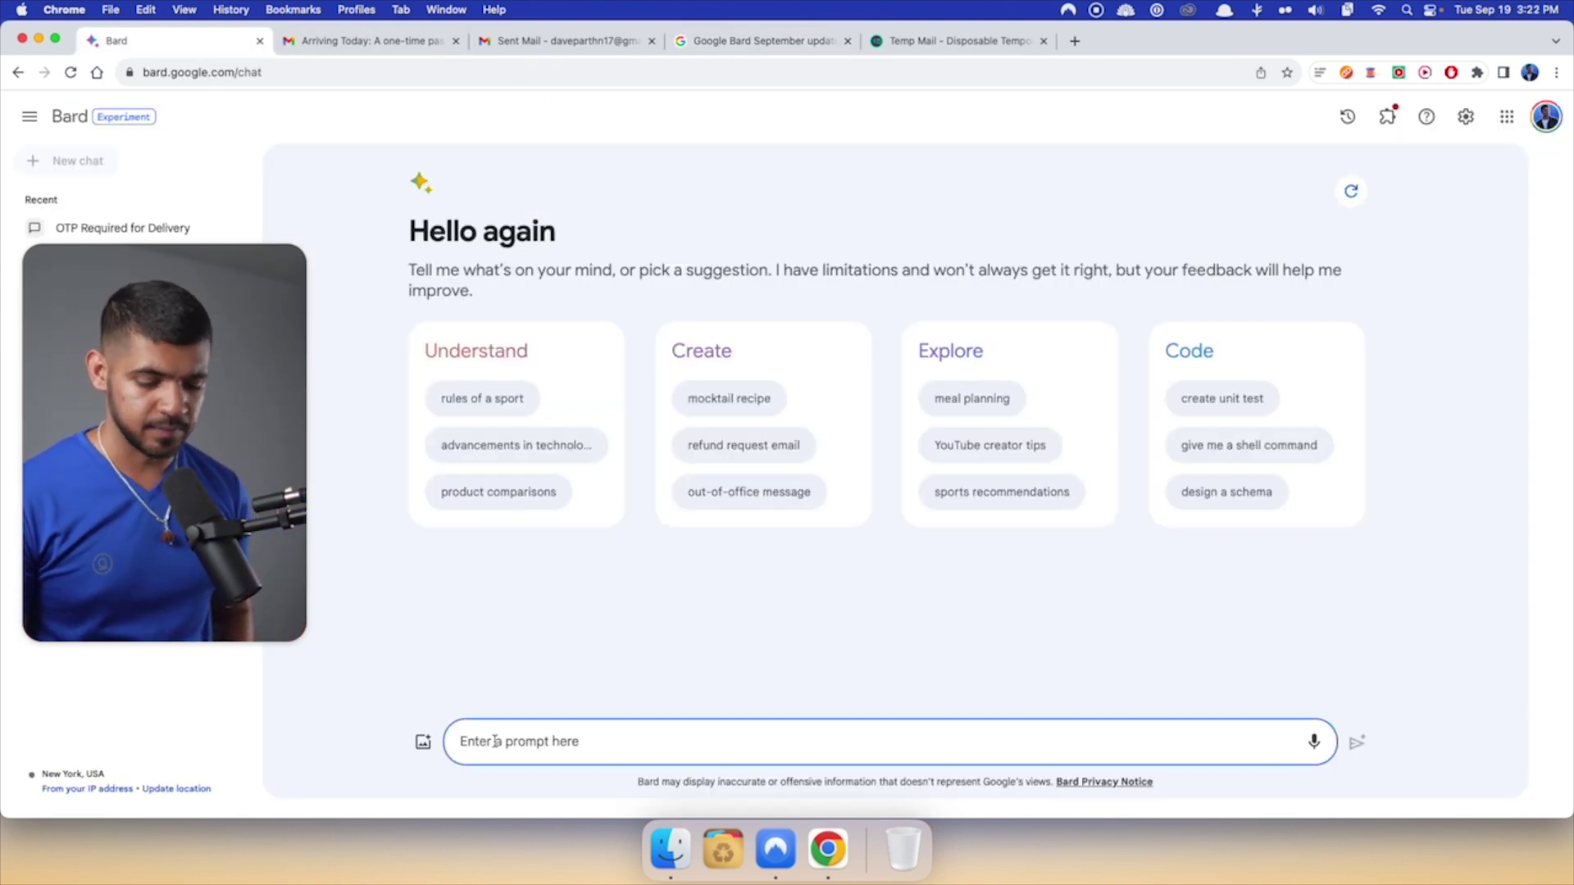
- Dictate and send 'Who is the president of Canada?' to Bard
{"action": "key", "text": "fn"}
{"action": "key", "text": "fn"}
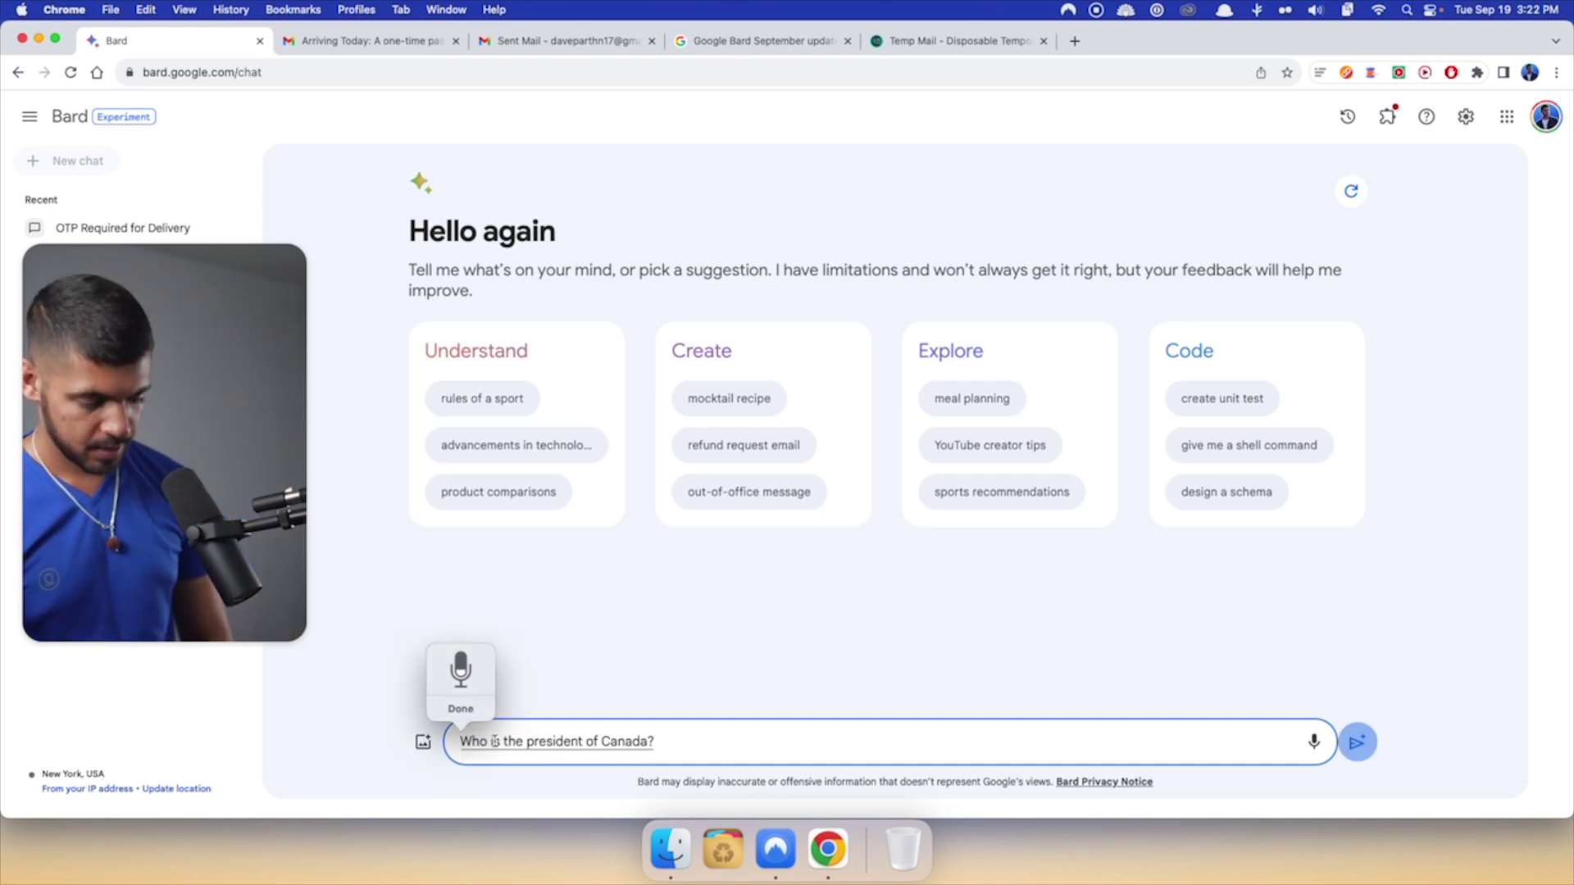
{"action": "key", "text": "fn"}
{"action": "key", "text": "Return"}
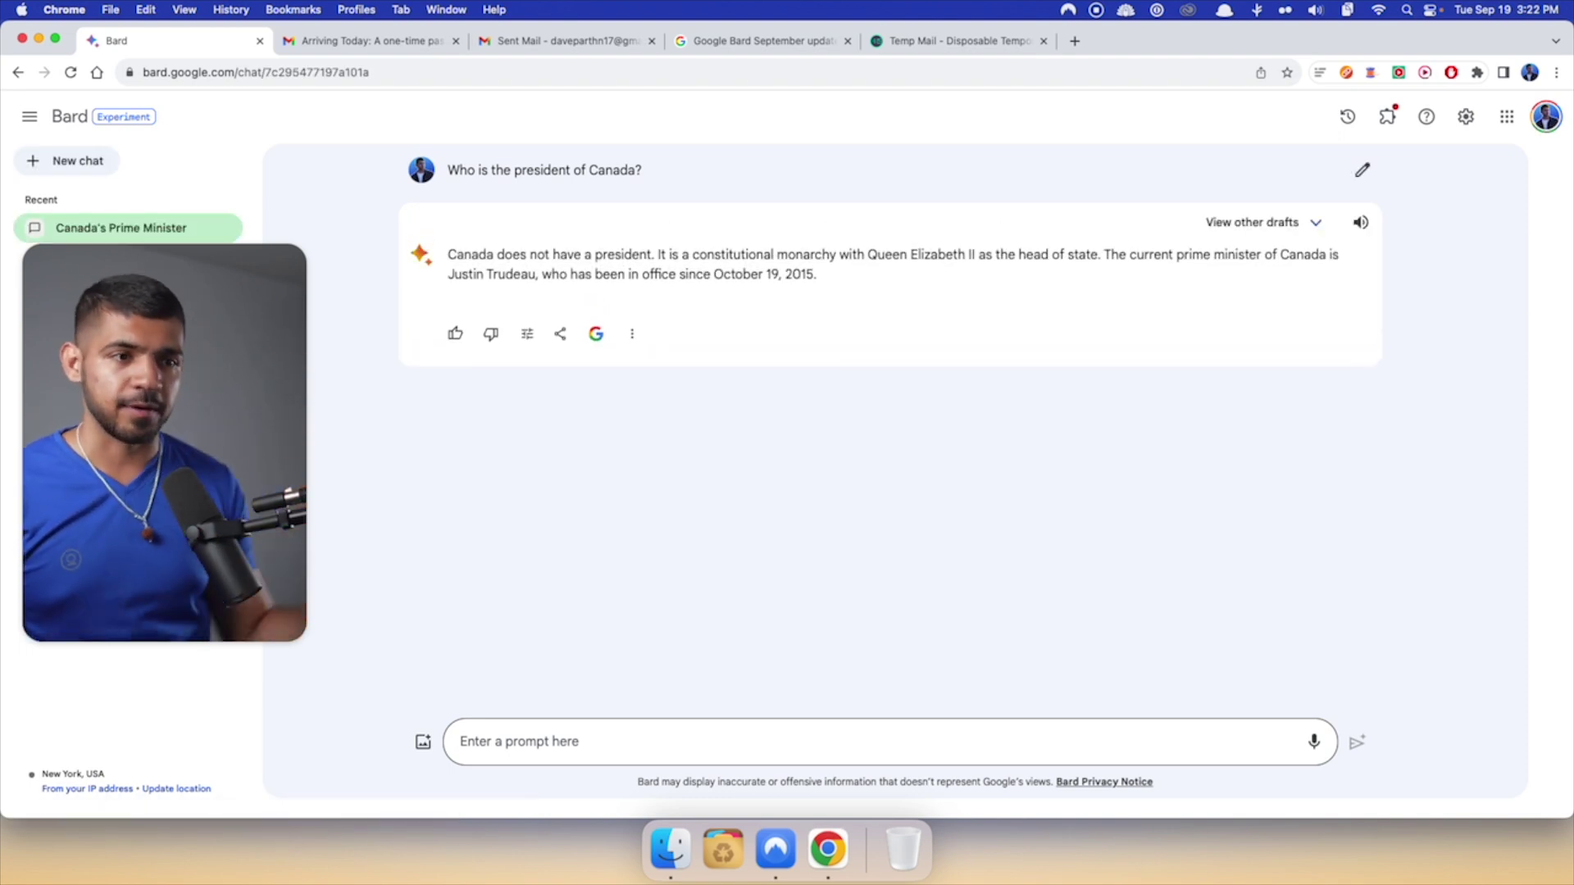
- Highlight the answer's sentence naming Canada's prime minister
{"action": "left_click_drag", "start_coordinate": [592, 256], "coordinate": [1017, 250]}
{"action": "left_click", "coordinate": [969, 254]}
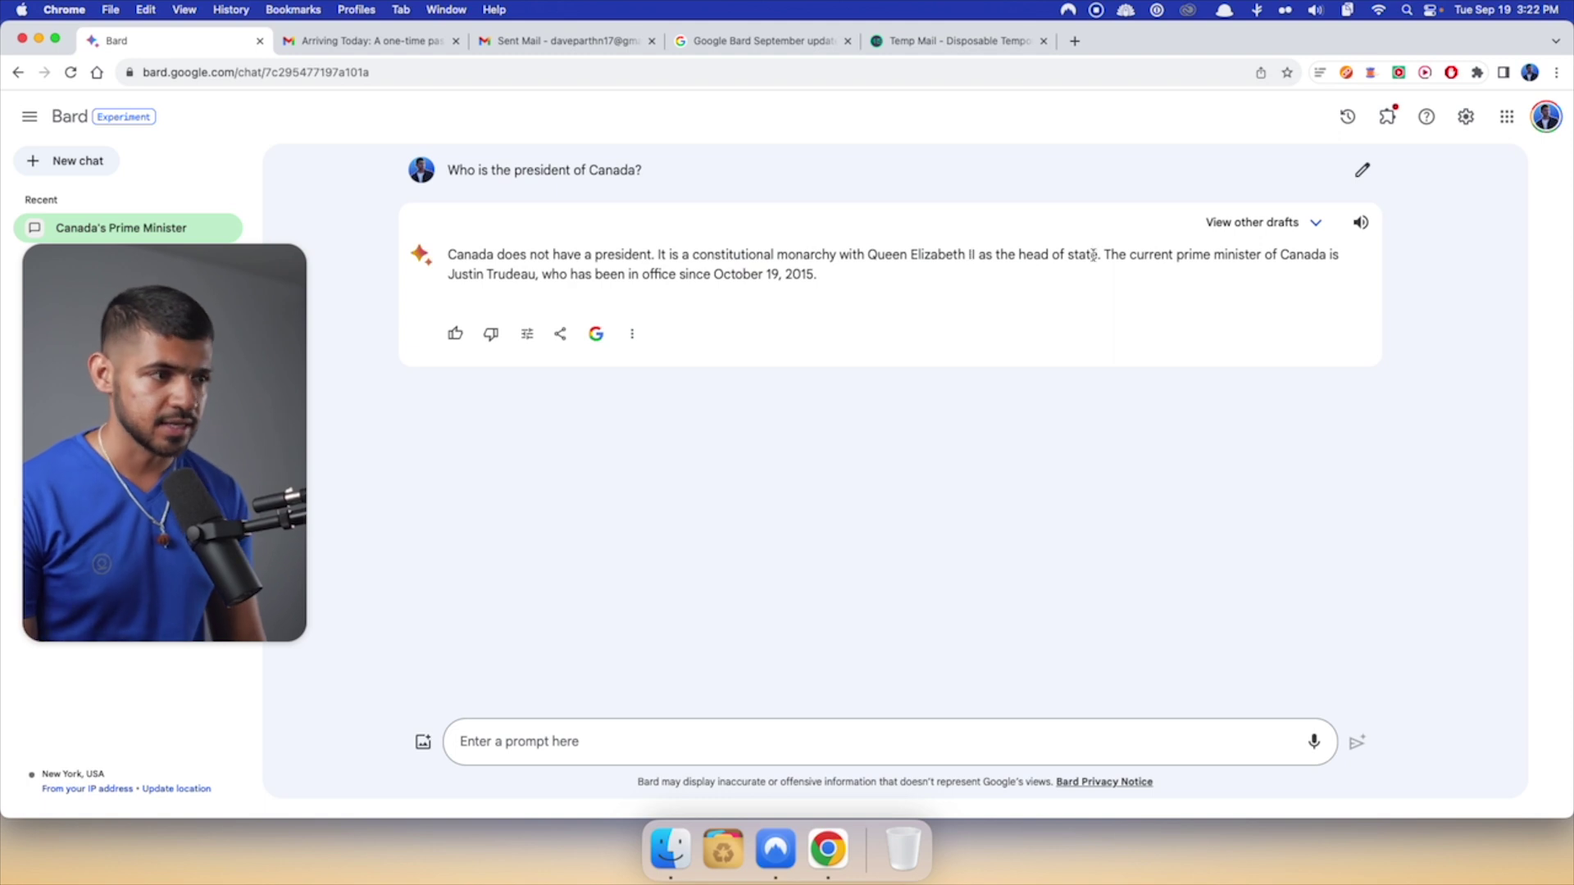
{"action": "left_click_drag", "start_coordinate": [1144, 255], "coordinate": [1351, 265]}
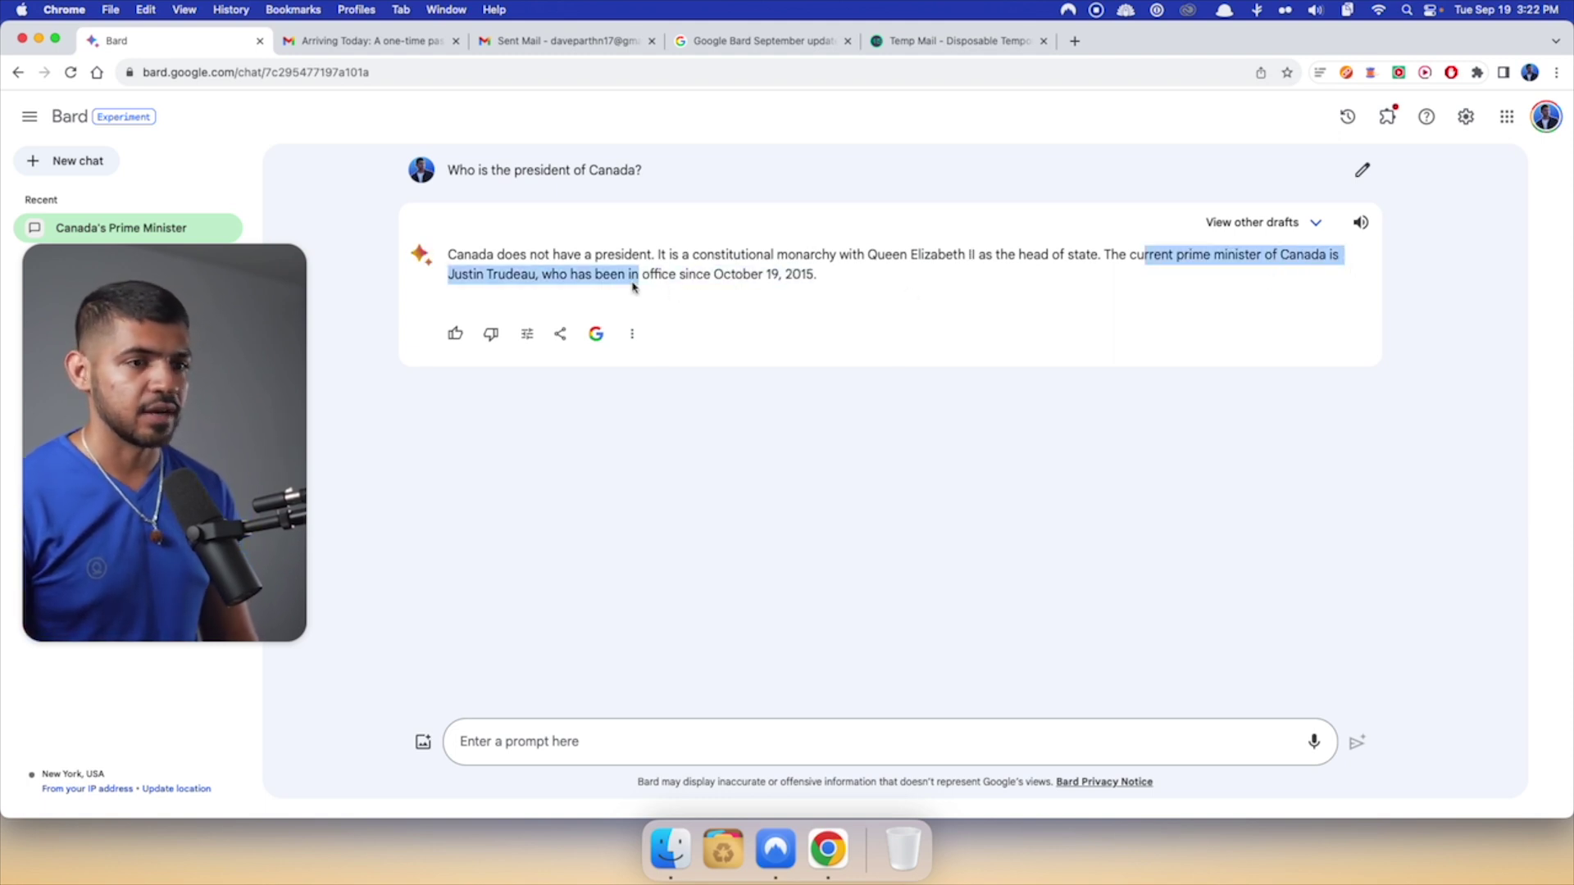
{"action": "left_click_drag", "start_coordinate": [632, 286], "coordinate": [500, 276]}
{"action": "left_click", "coordinate": [708, 287]}
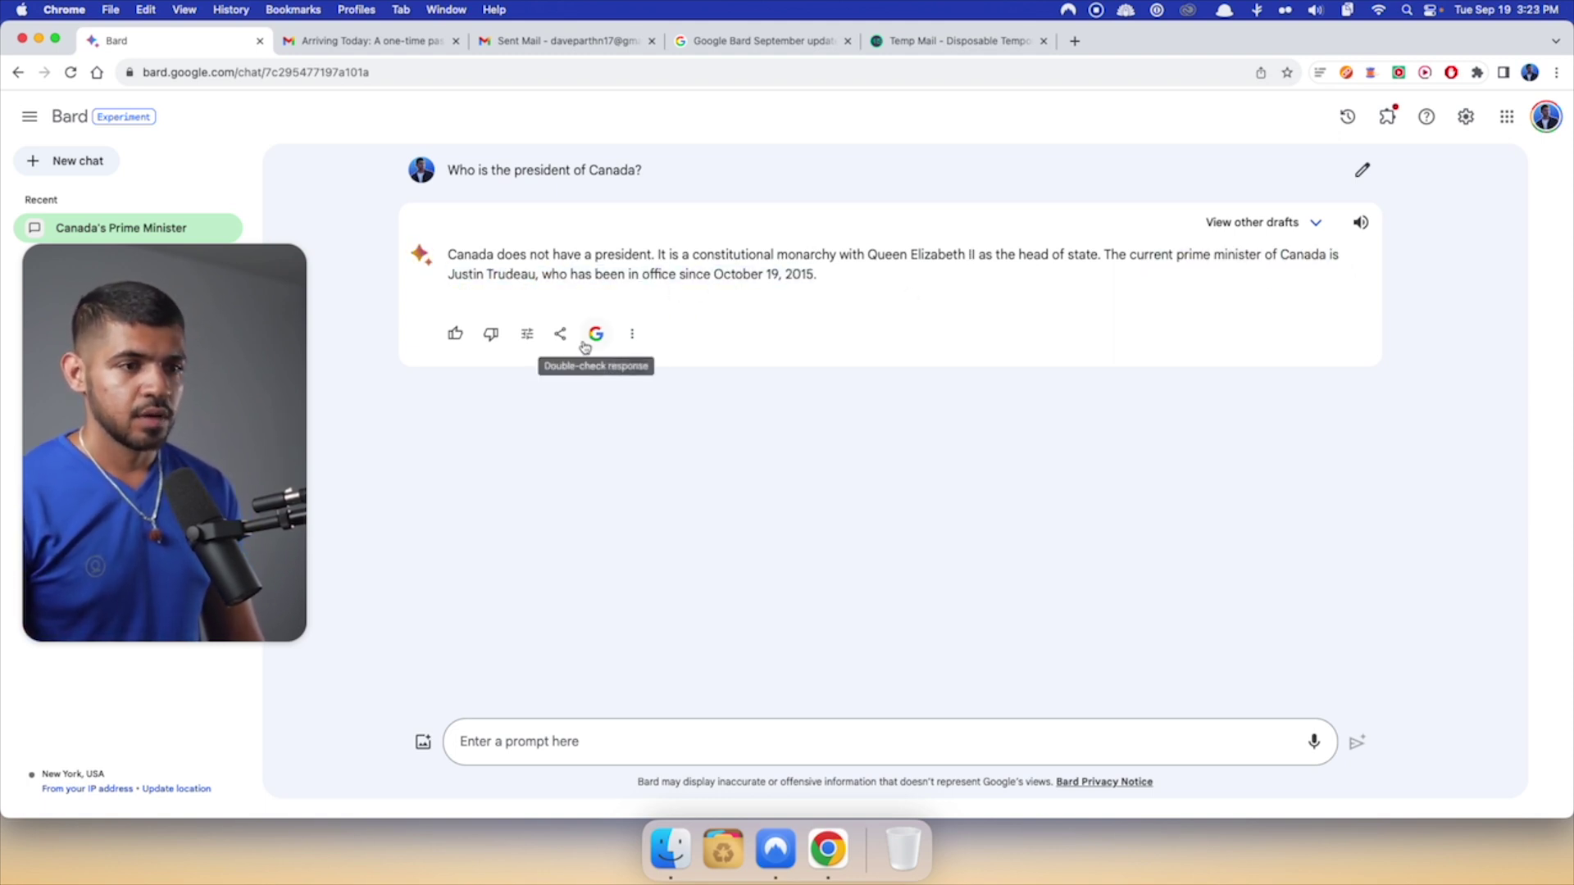
- Double-check the Canada answer with Google Search and view sources for the prime minister and no-president sentences
{"action": "left_click", "coordinate": [596, 334]}
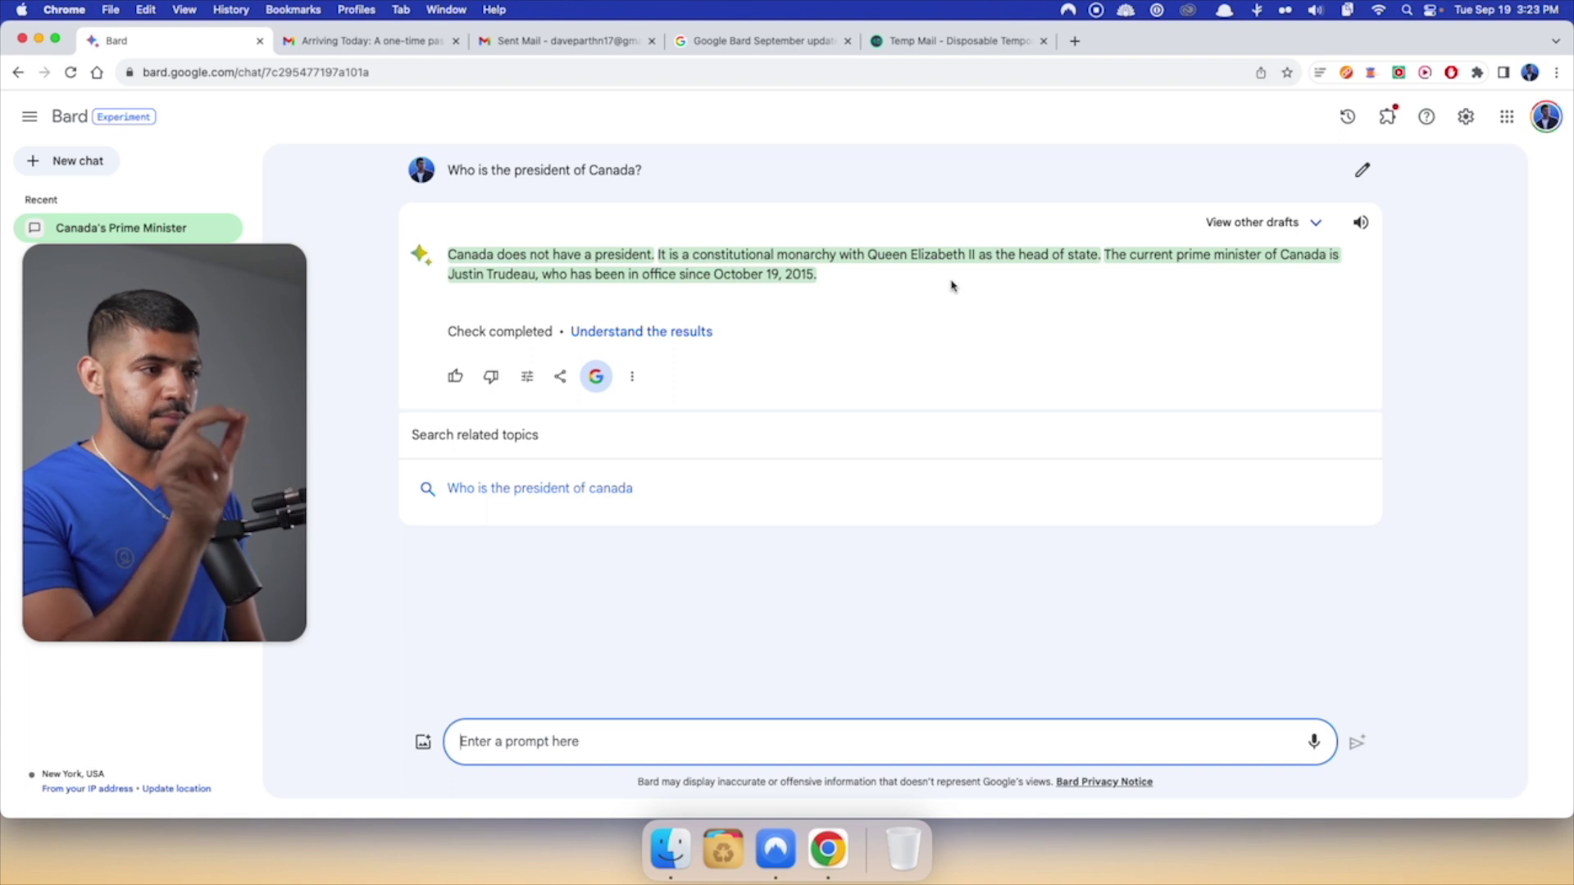
{"action": "left_click", "coordinate": [747, 284]}
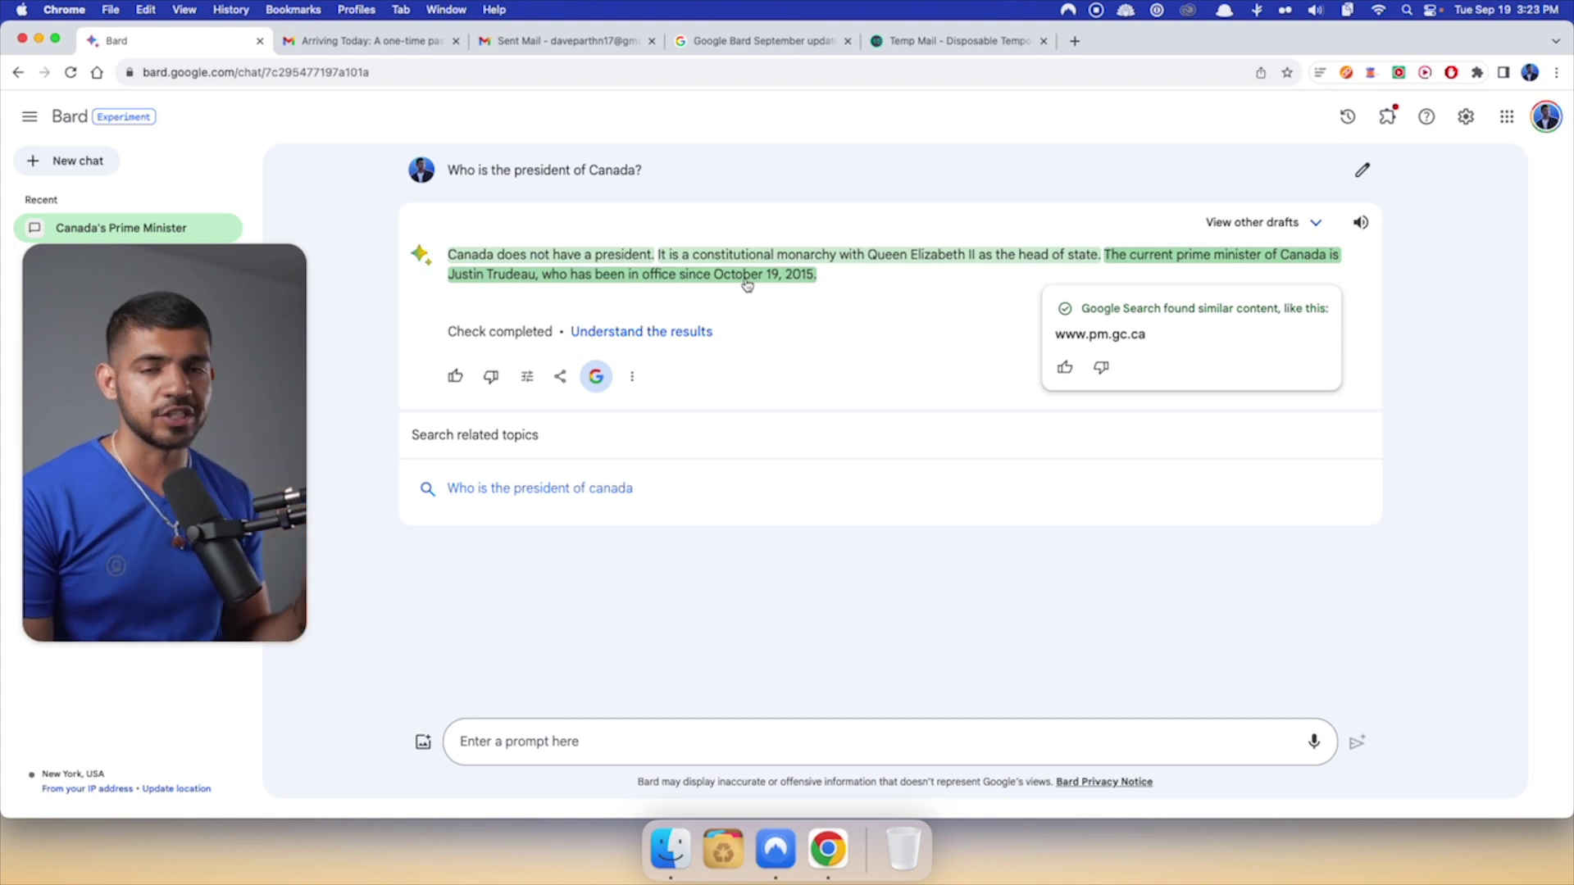
{"action": "left_click", "coordinate": [567, 260]}
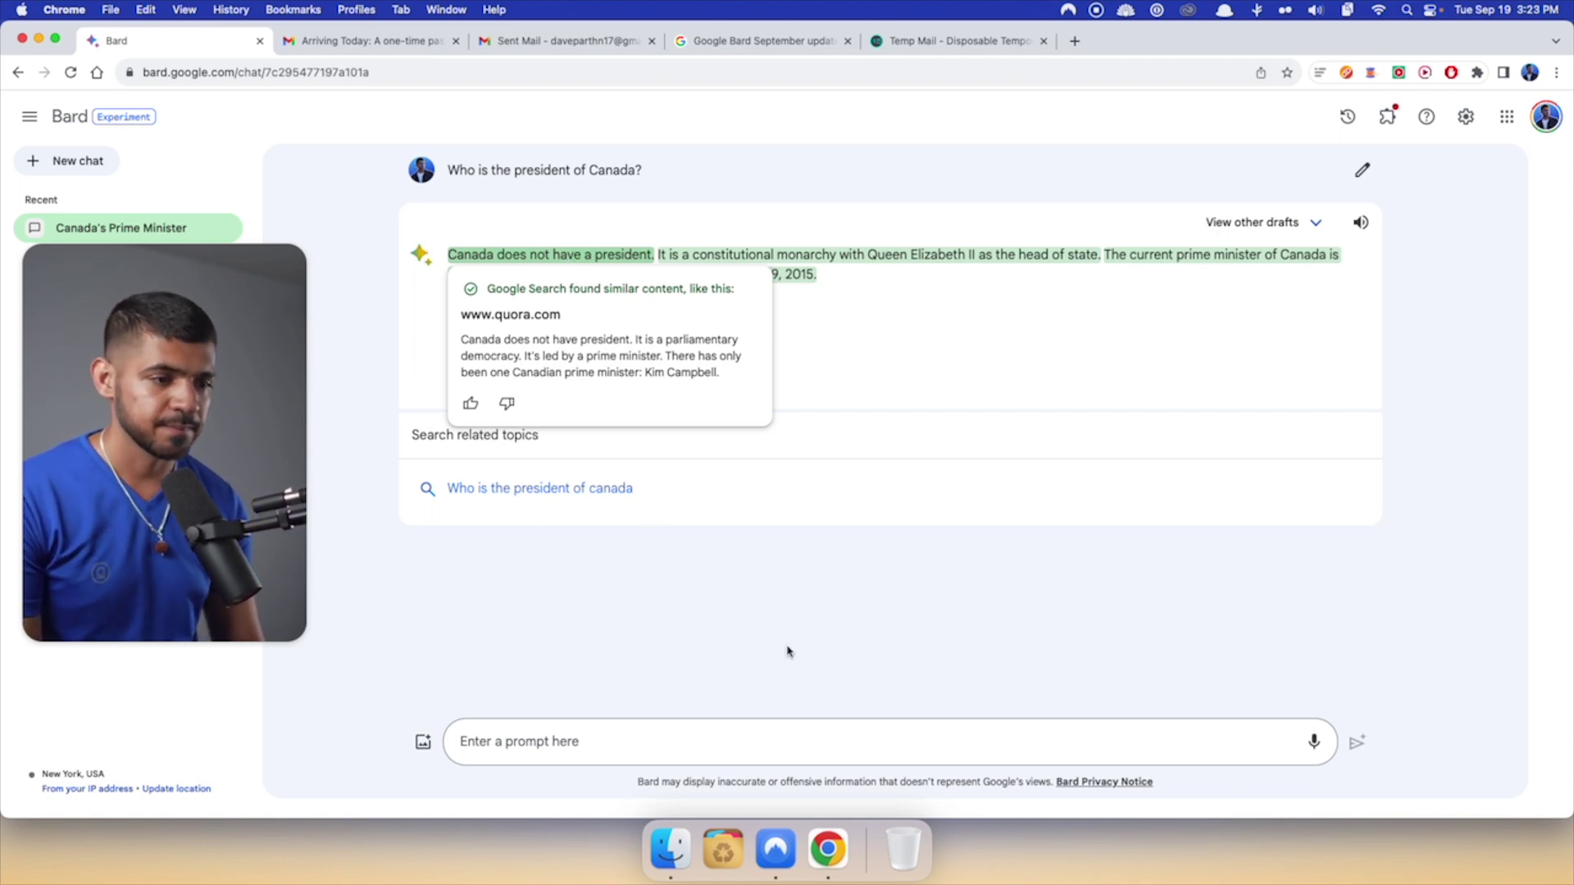
{"action": "left_click", "coordinate": [1013, 745]}
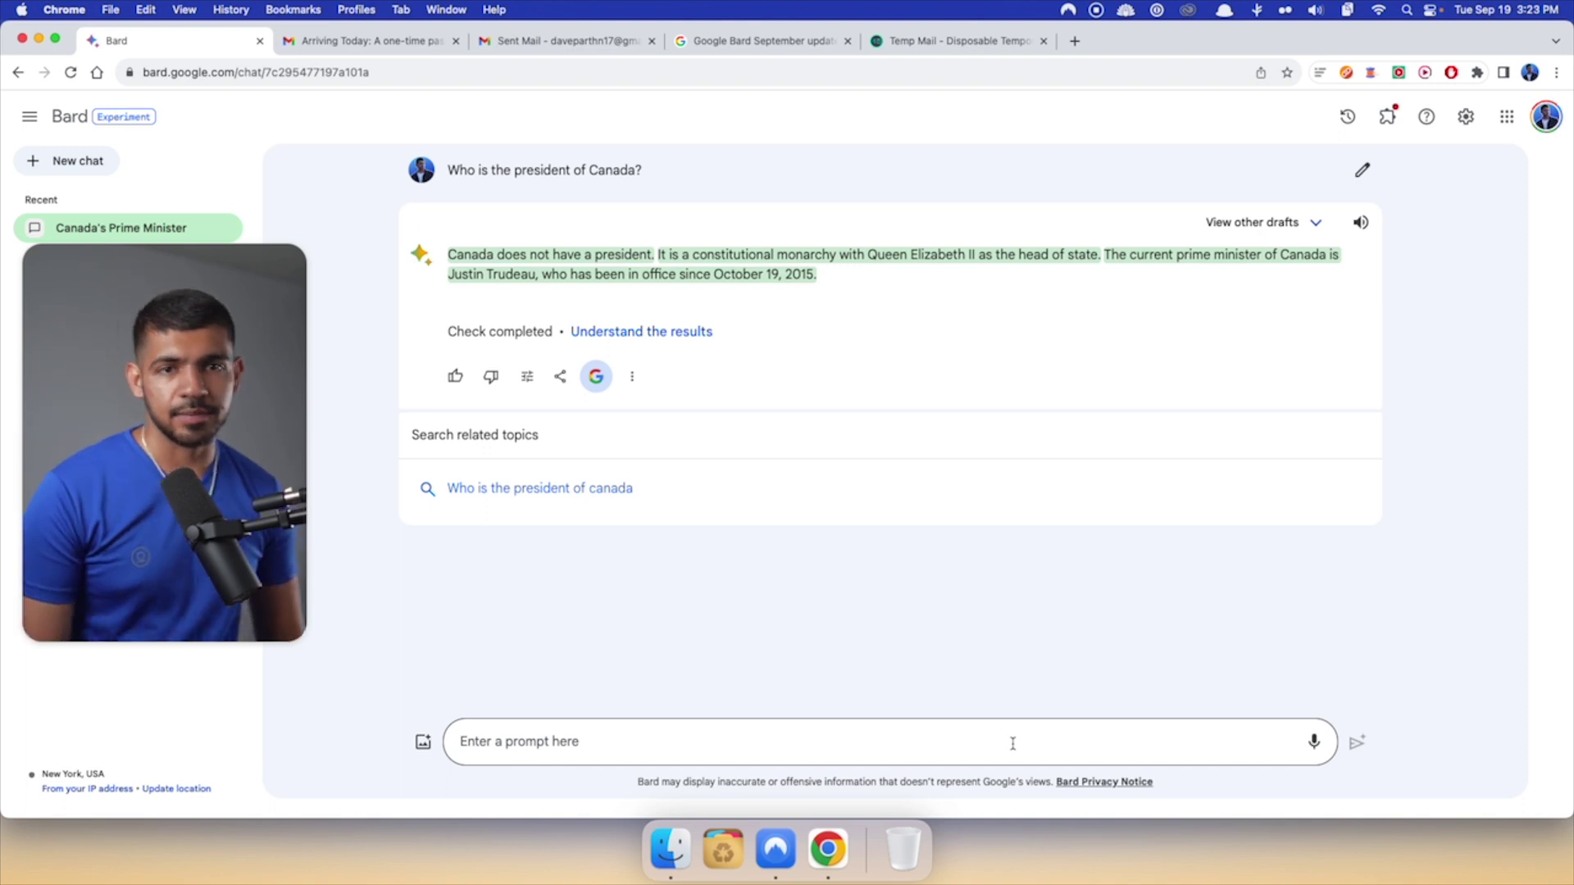
{"action": "key", "text": "F5"}
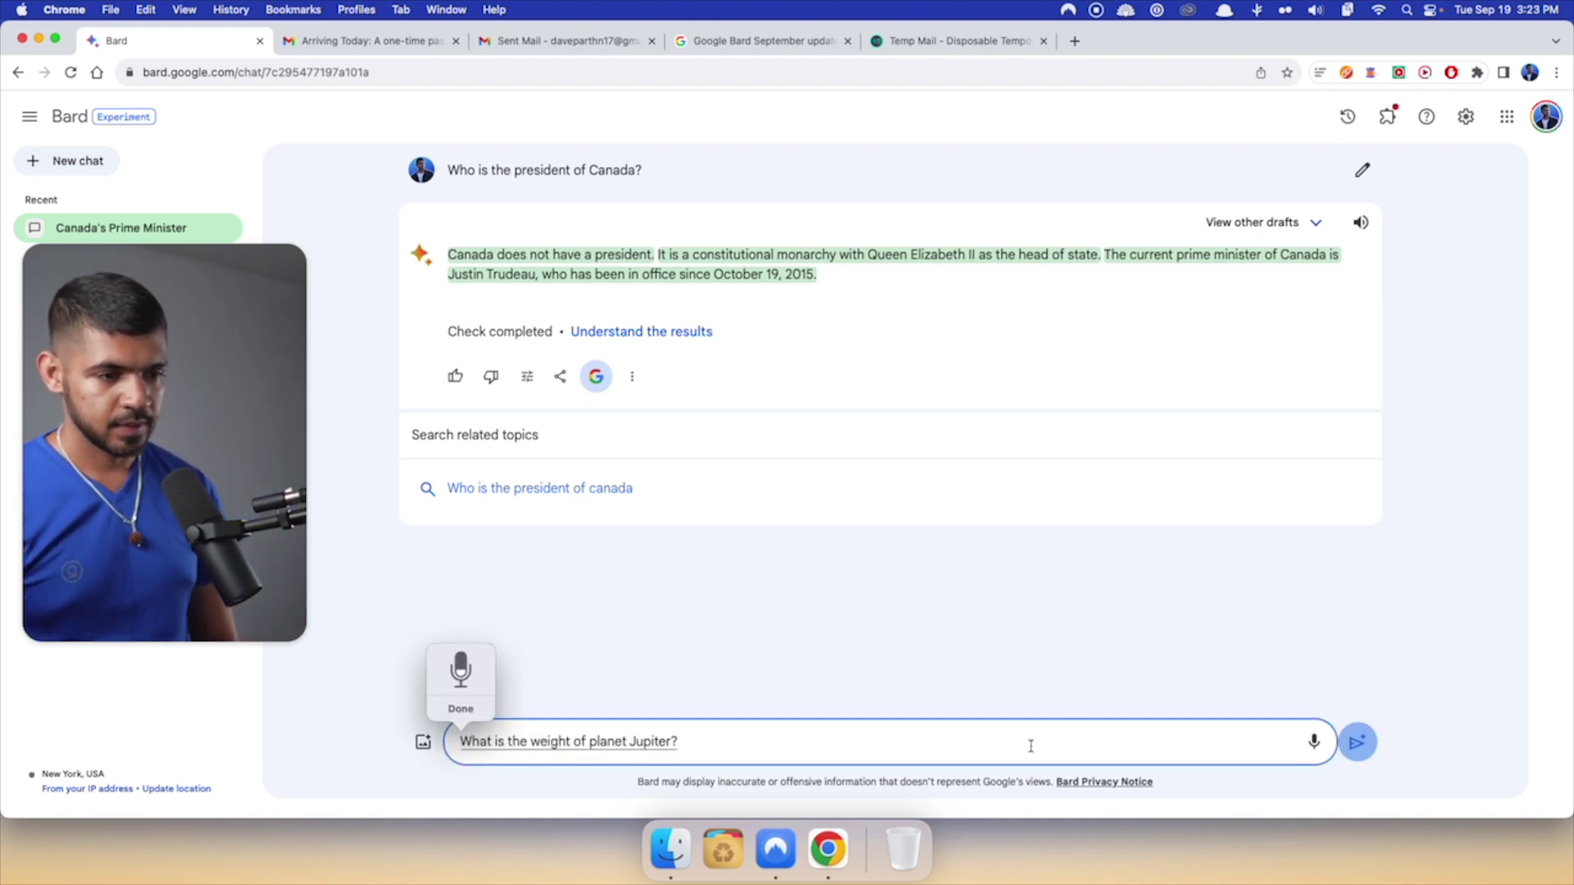
{"action": "key", "text": "Return"}
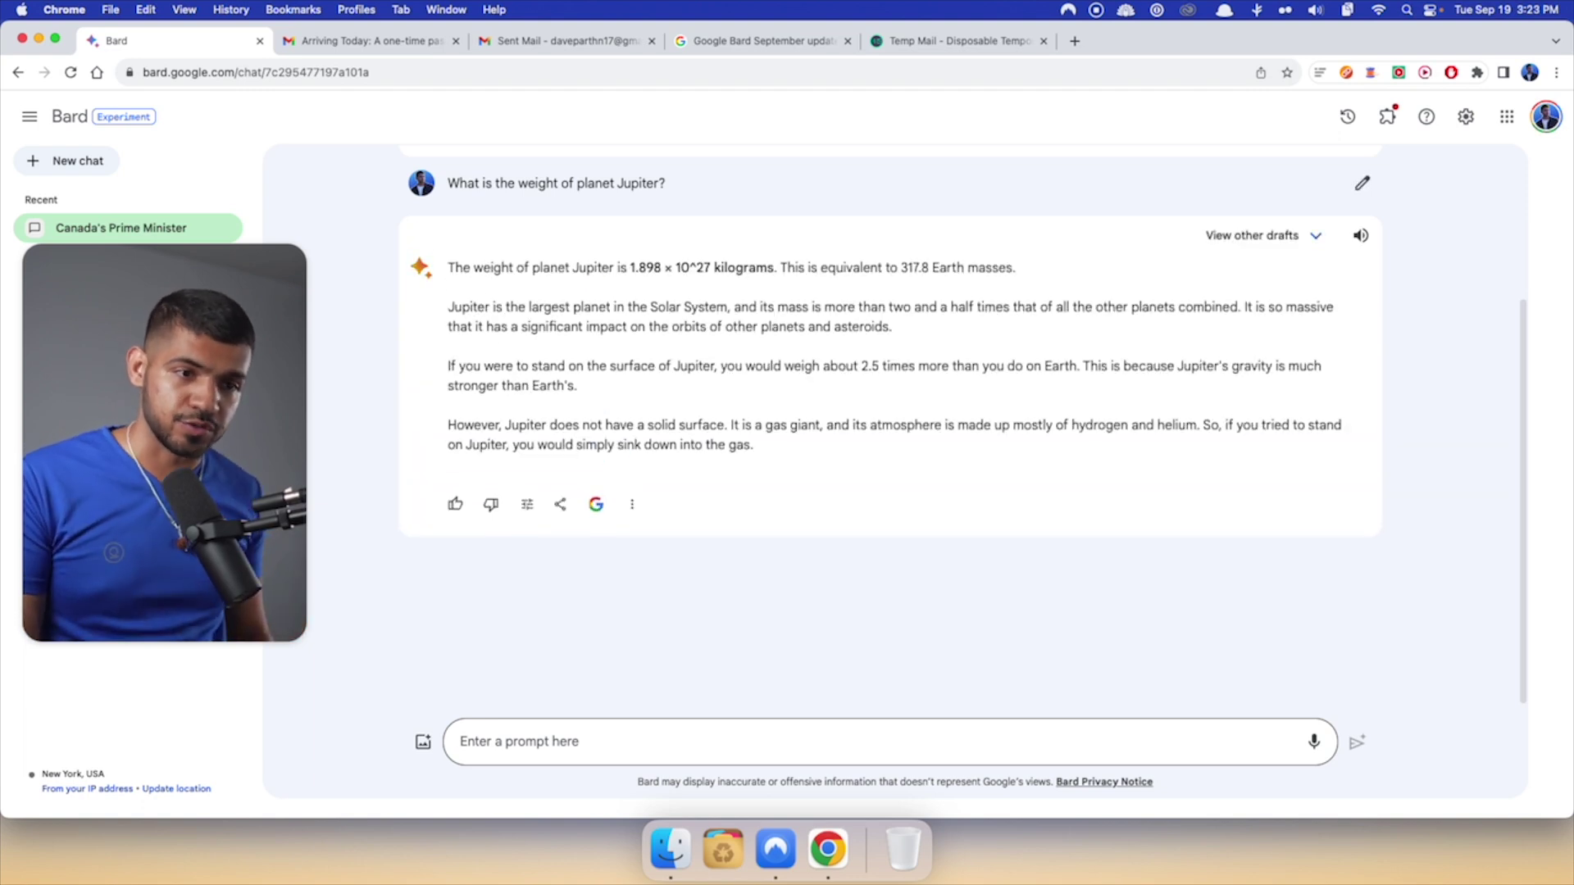
{"action": "left_click", "coordinate": [596, 504]}
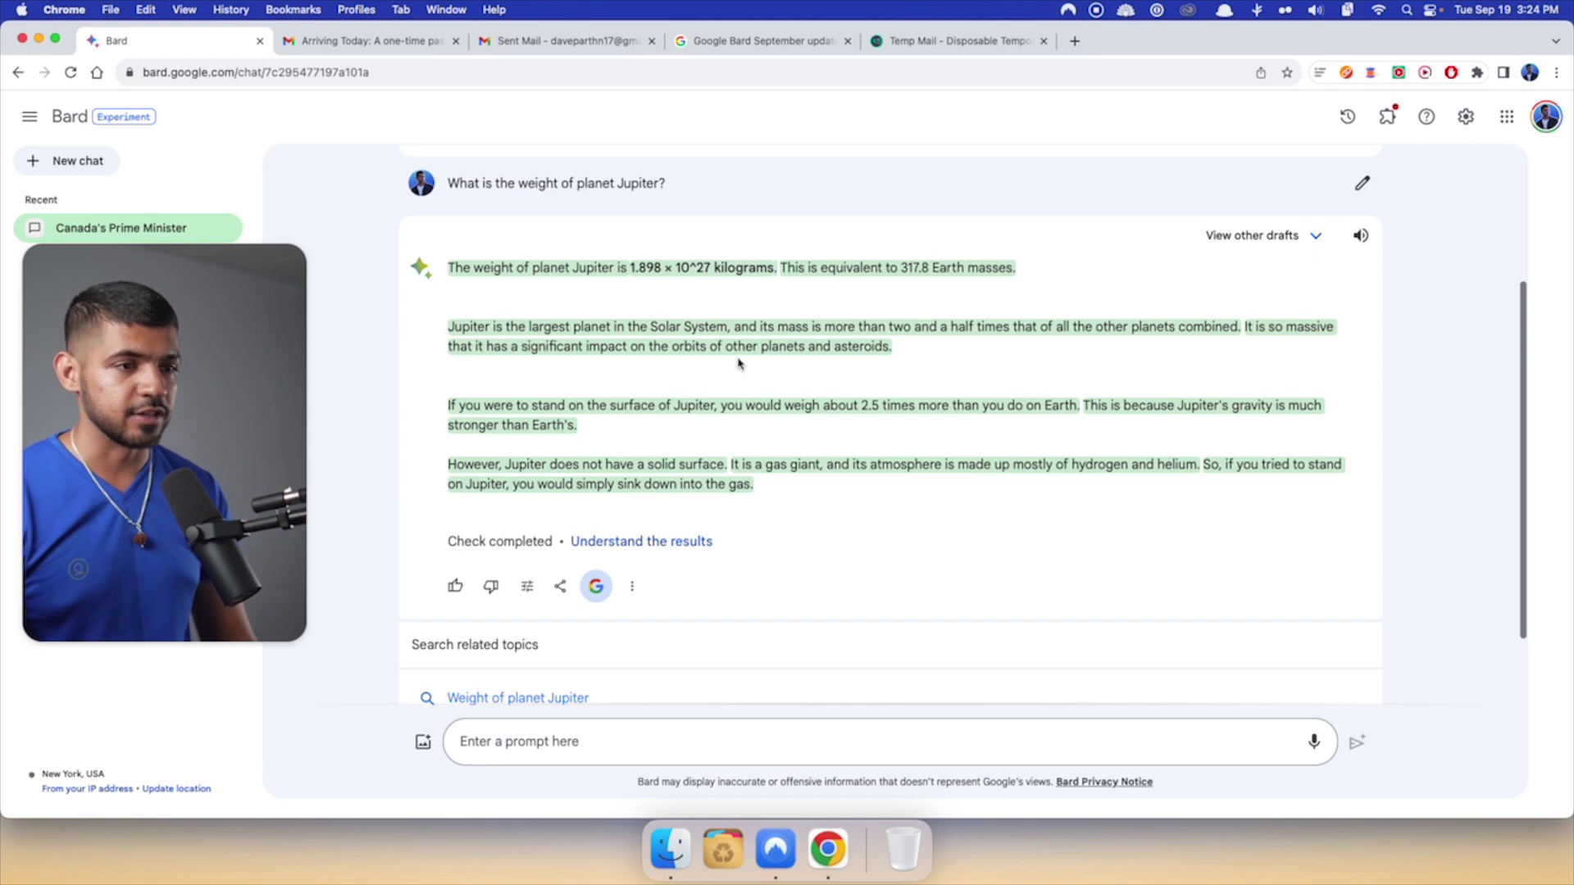
{"action": "left_click", "coordinate": [664, 276]}
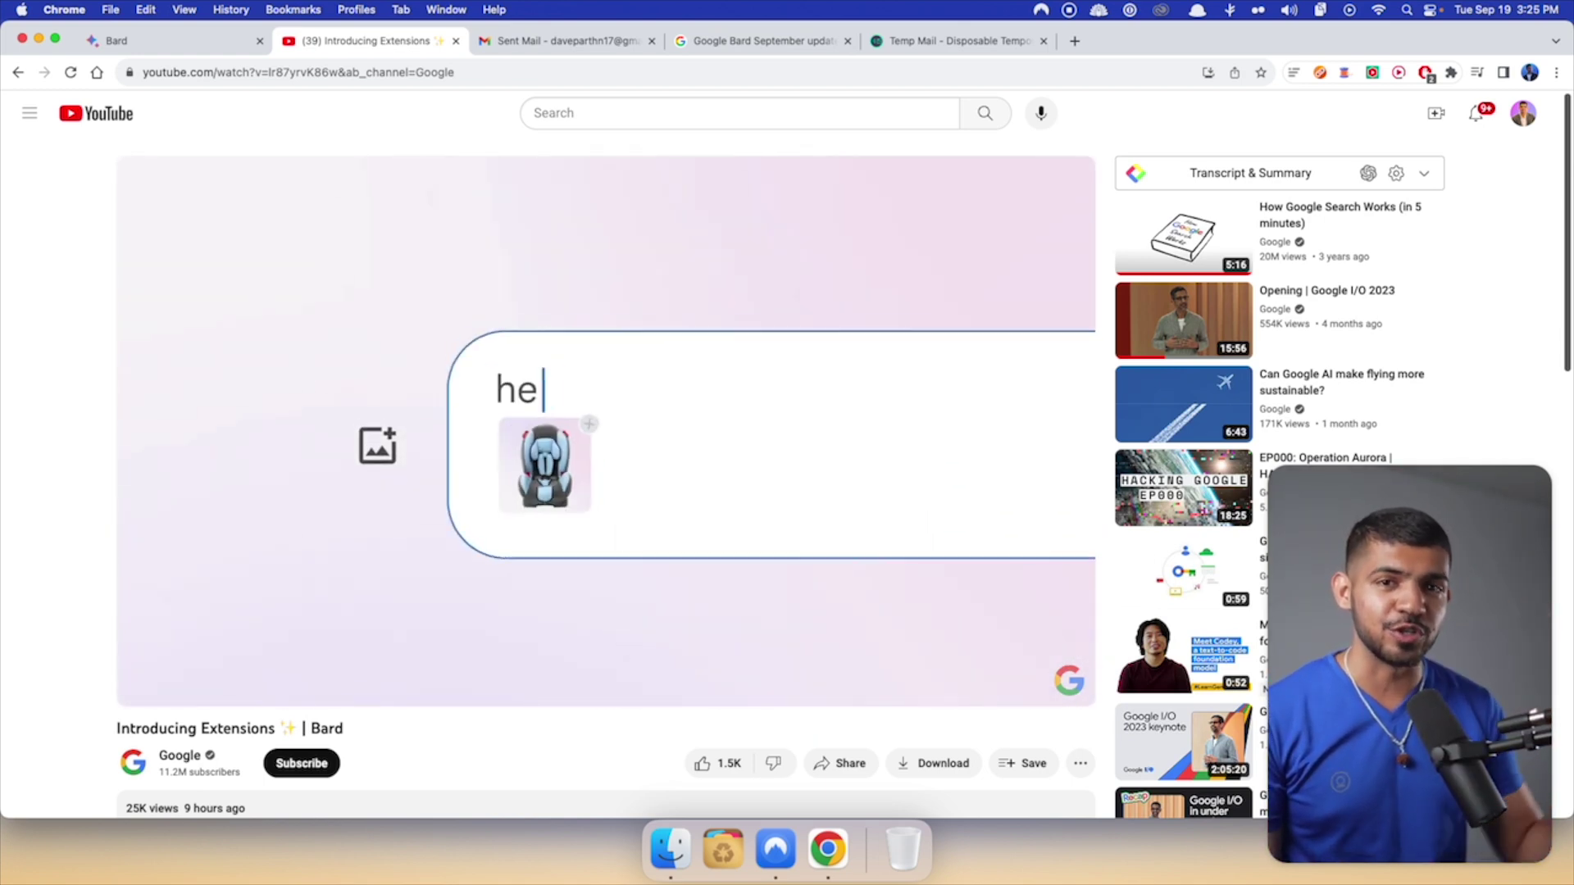
- Pause the 'Introducing Extensions | Bard' video on YouTube
{"action": "left_click", "coordinate": [594, 520]}
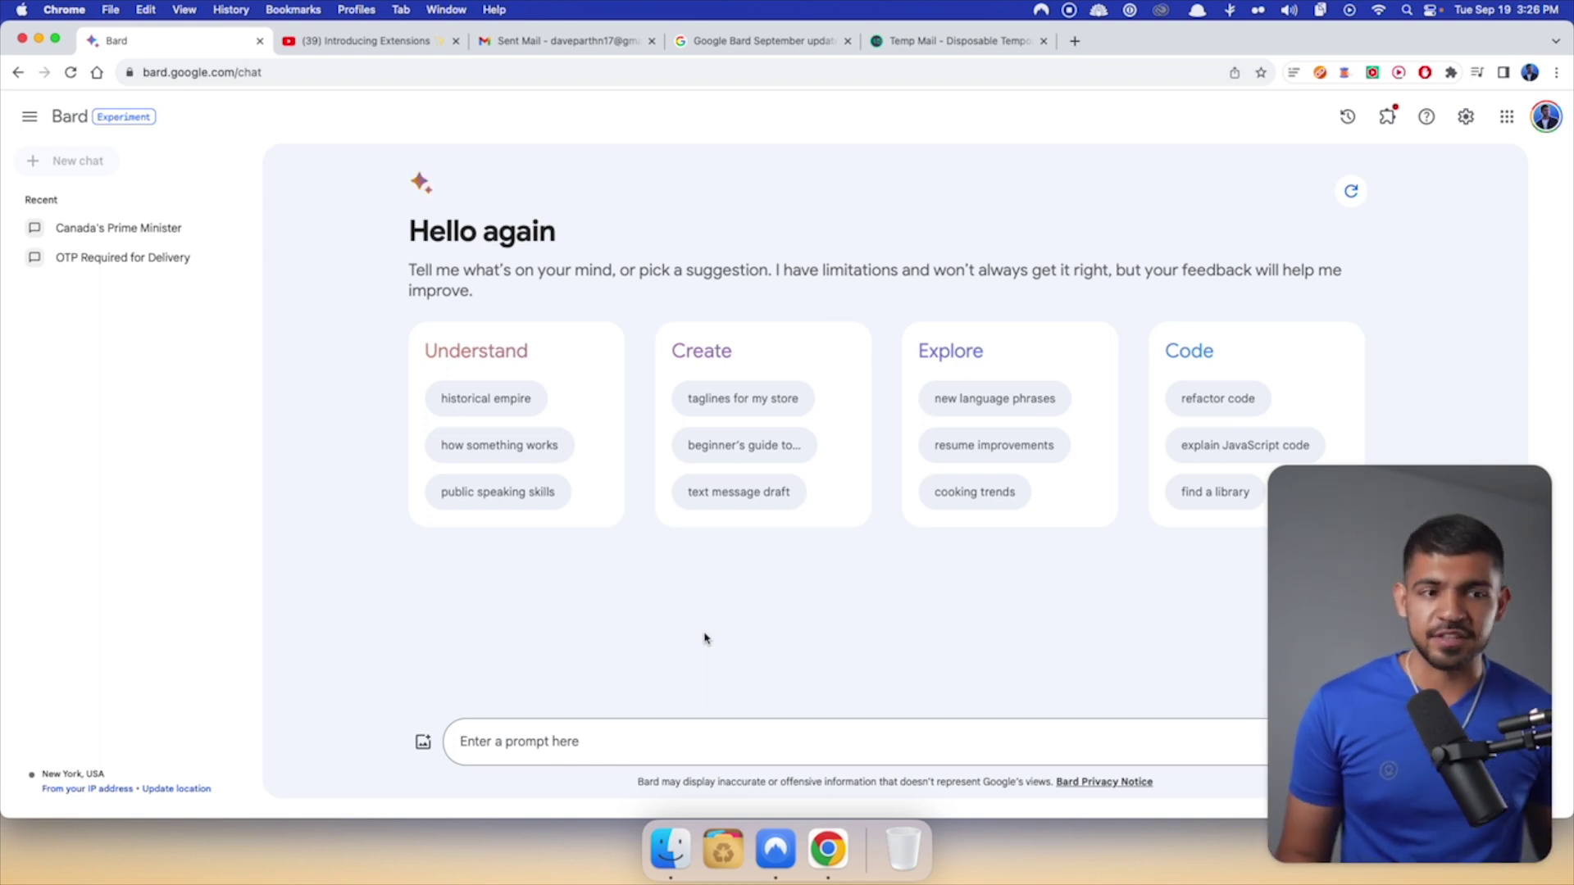
- Dictate the Montreal flight question, highlight the September 23–24 trip dates, then dictate a hotel follow-up
{"action": "left_click", "coordinate": [686, 746]}
{"action": "key", "text": "fn"}
{"action": "key", "text": "fn"}
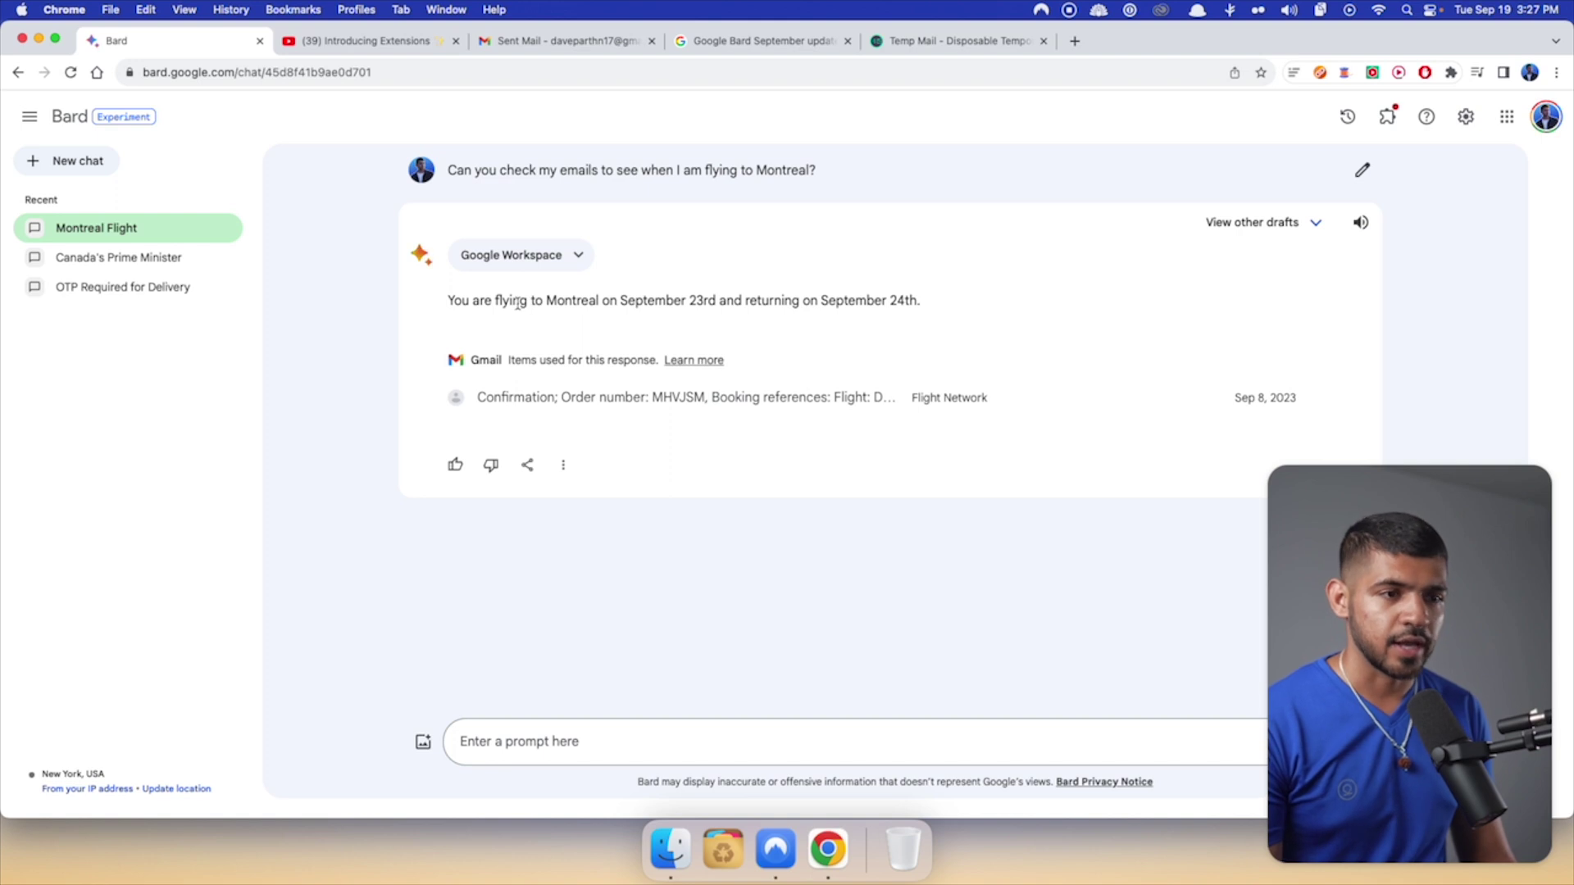
{"action": "left_click_drag", "start_coordinate": [517, 303], "coordinate": [934, 316]}
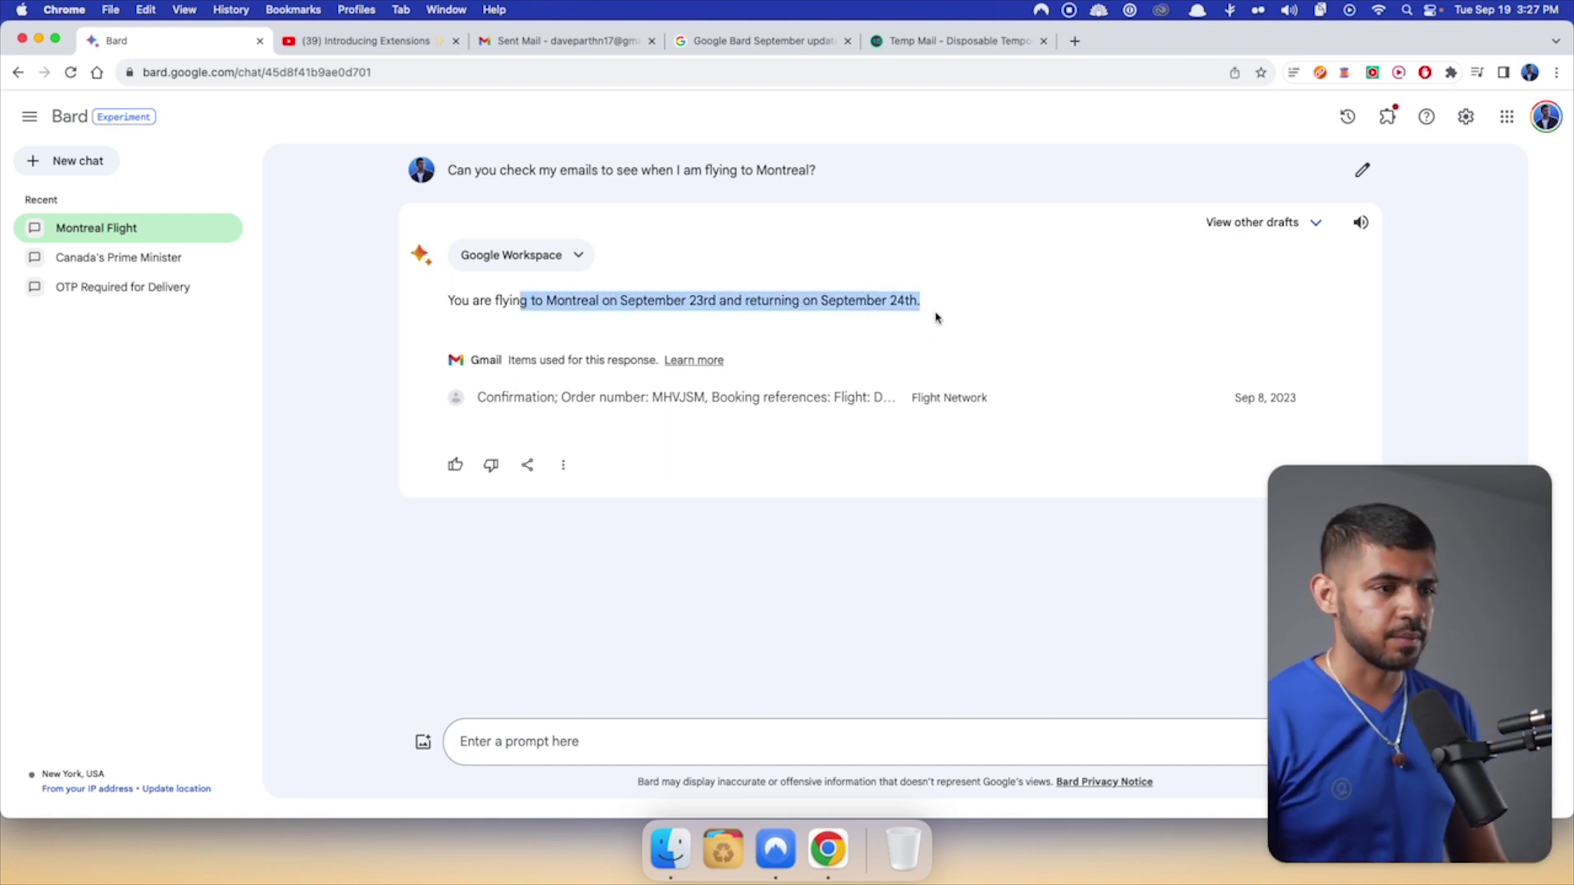
{"action": "left_click", "coordinate": [712, 737]}
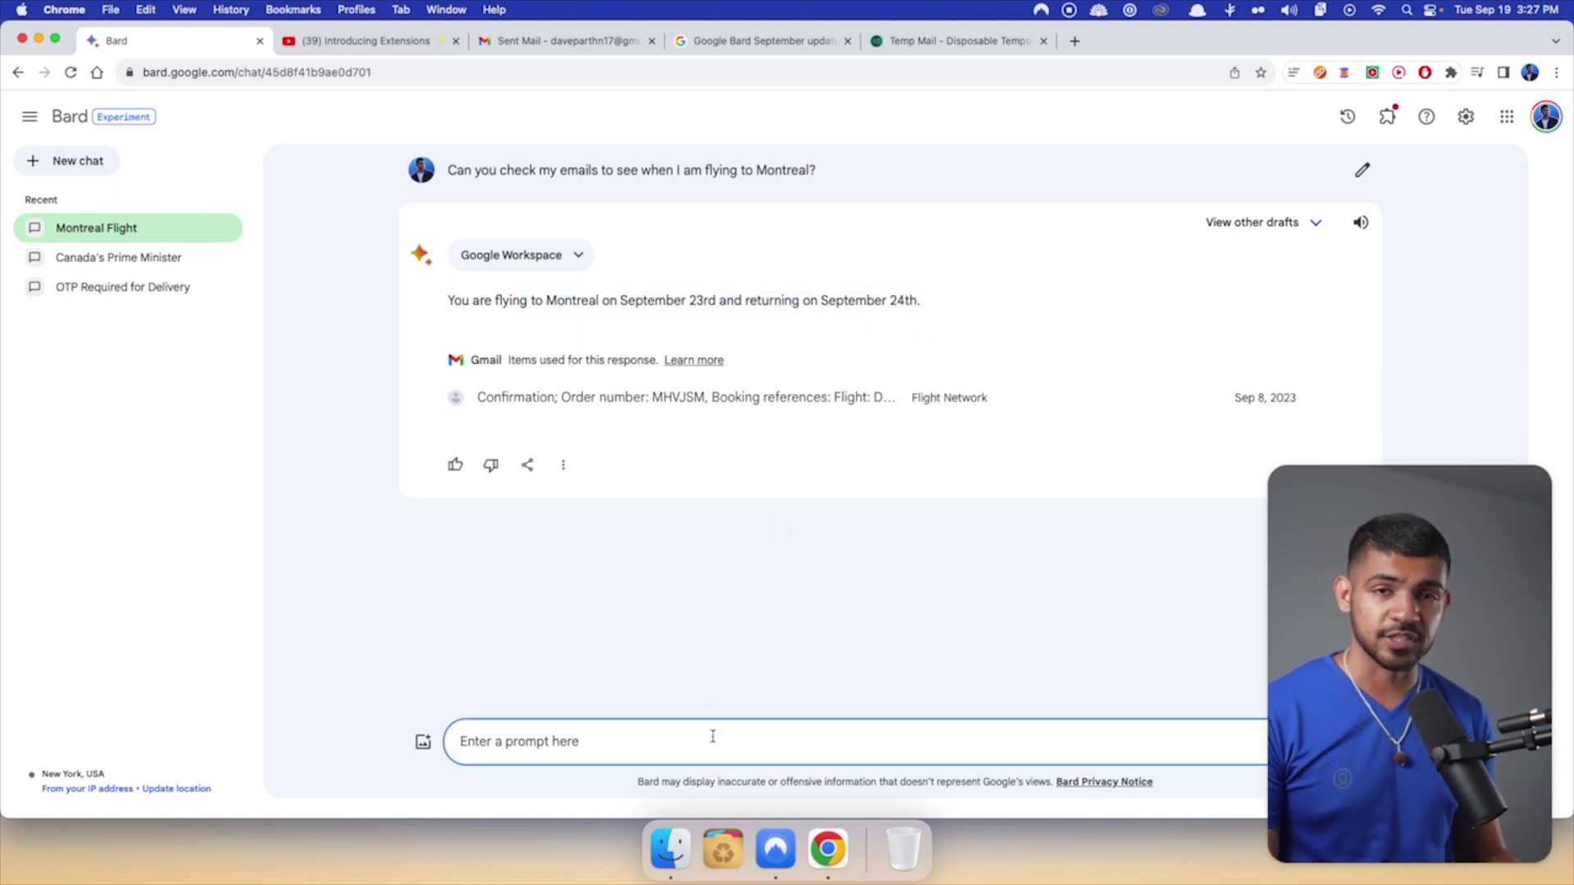
{"action": "key", "text": "fn"}
{"action": "key", "text": "fn"}
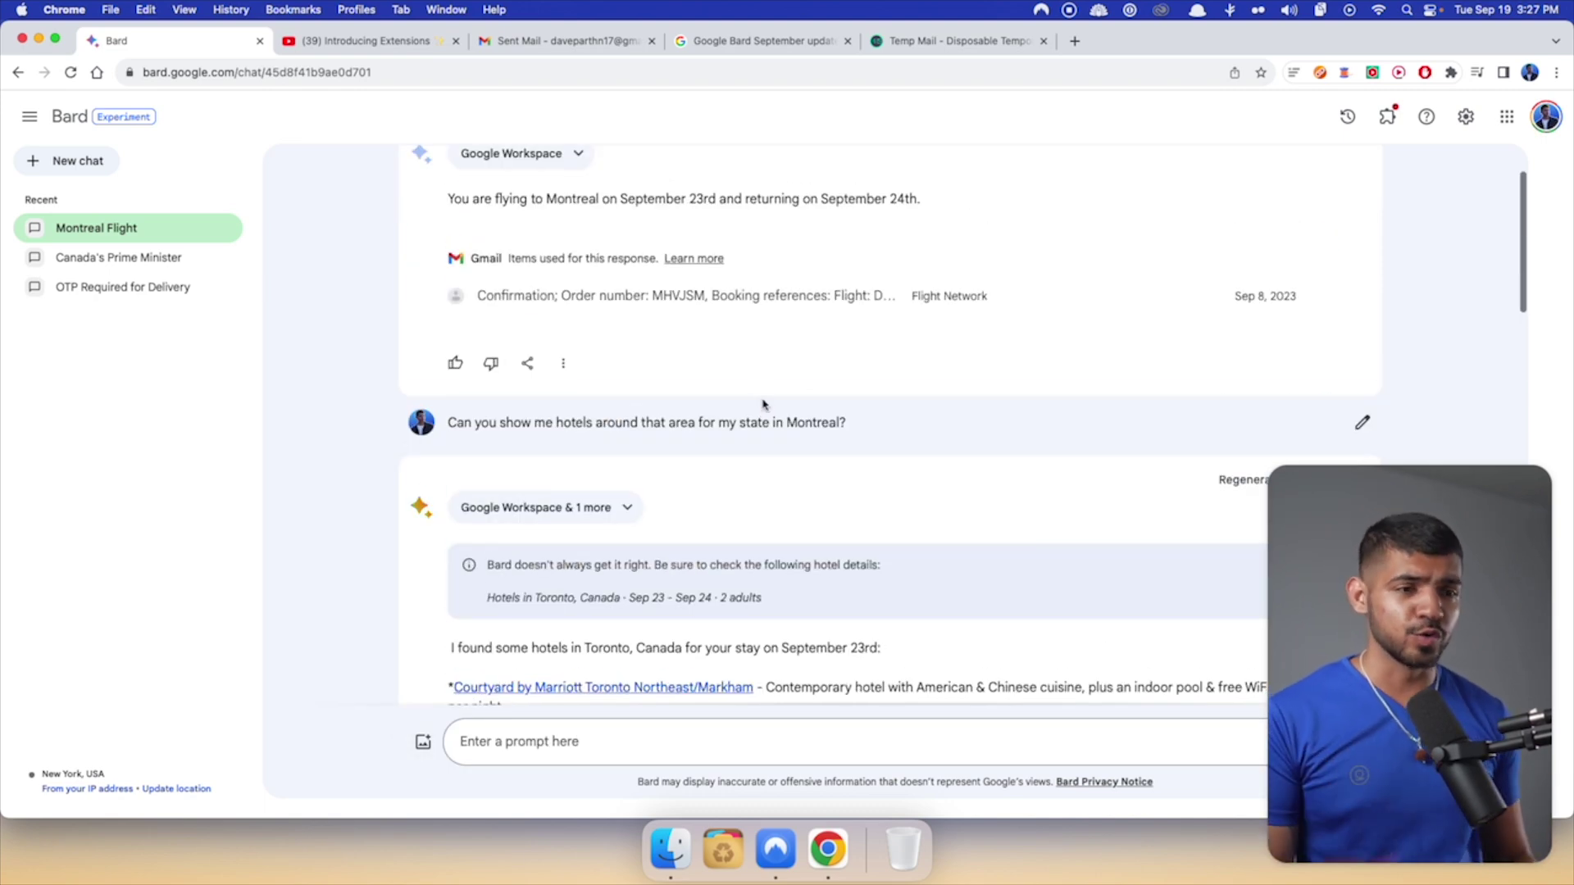
- Scroll through the Google Hotels cards, past Fairmont Royal York ($220/night) and Delta Hotels Toronto ($226/night)
{"action": "scroll", "coordinate": [791, 395], "scroll_direction": "down", "scroll_amount": 10}
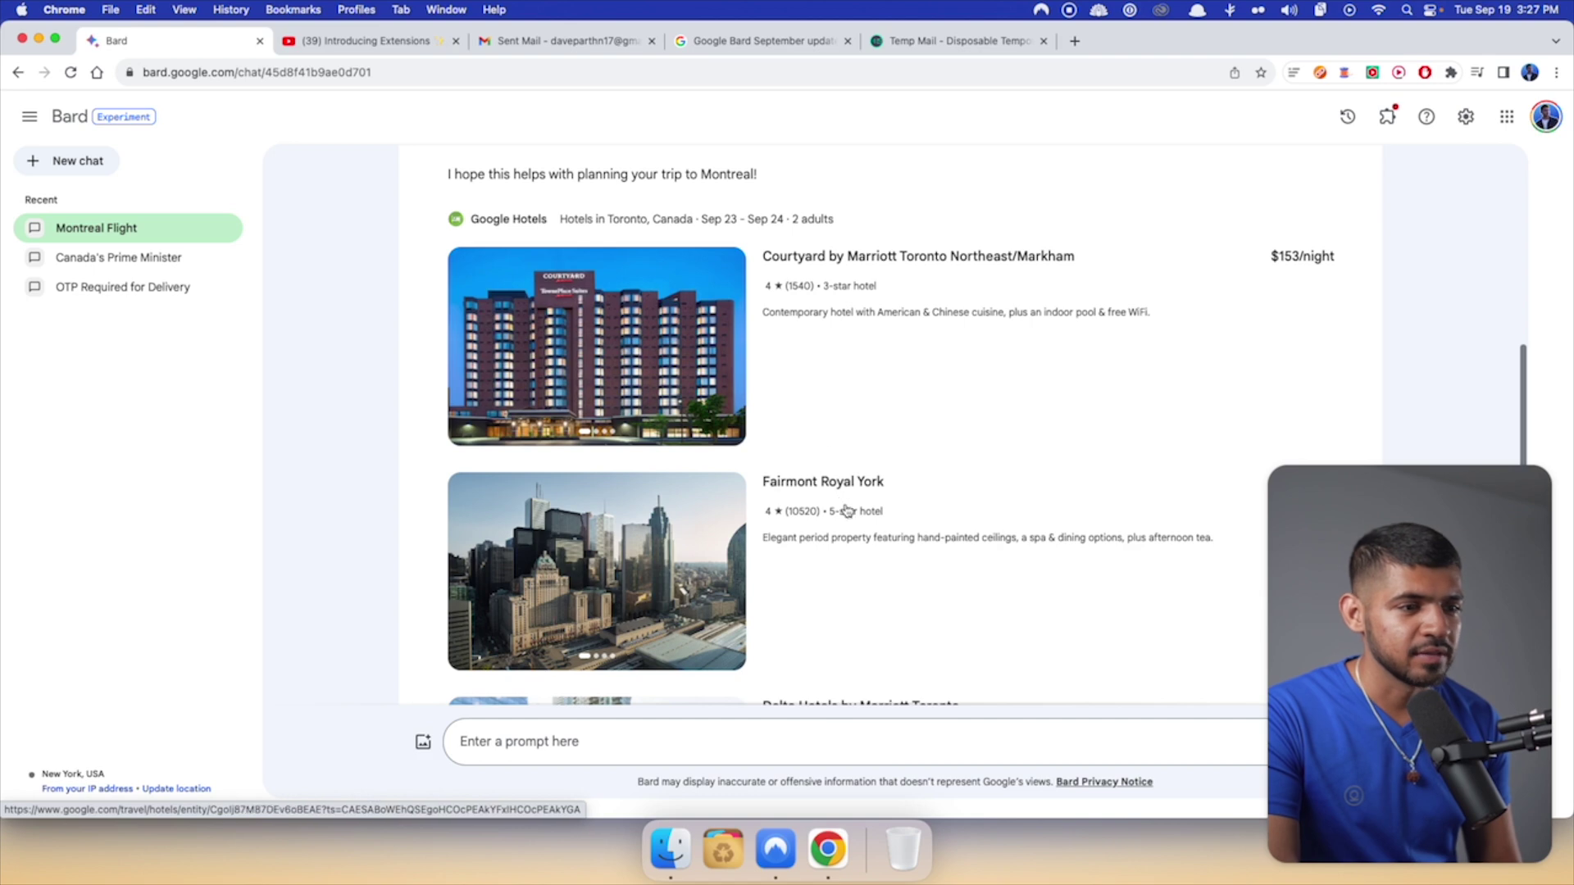
{"action": "scroll", "coordinate": [836, 490], "scroll_direction": "down", "scroll_amount": 3}
{"action": "scroll", "coordinate": [839, 487], "scroll_direction": "down", "scroll_amount": 3}
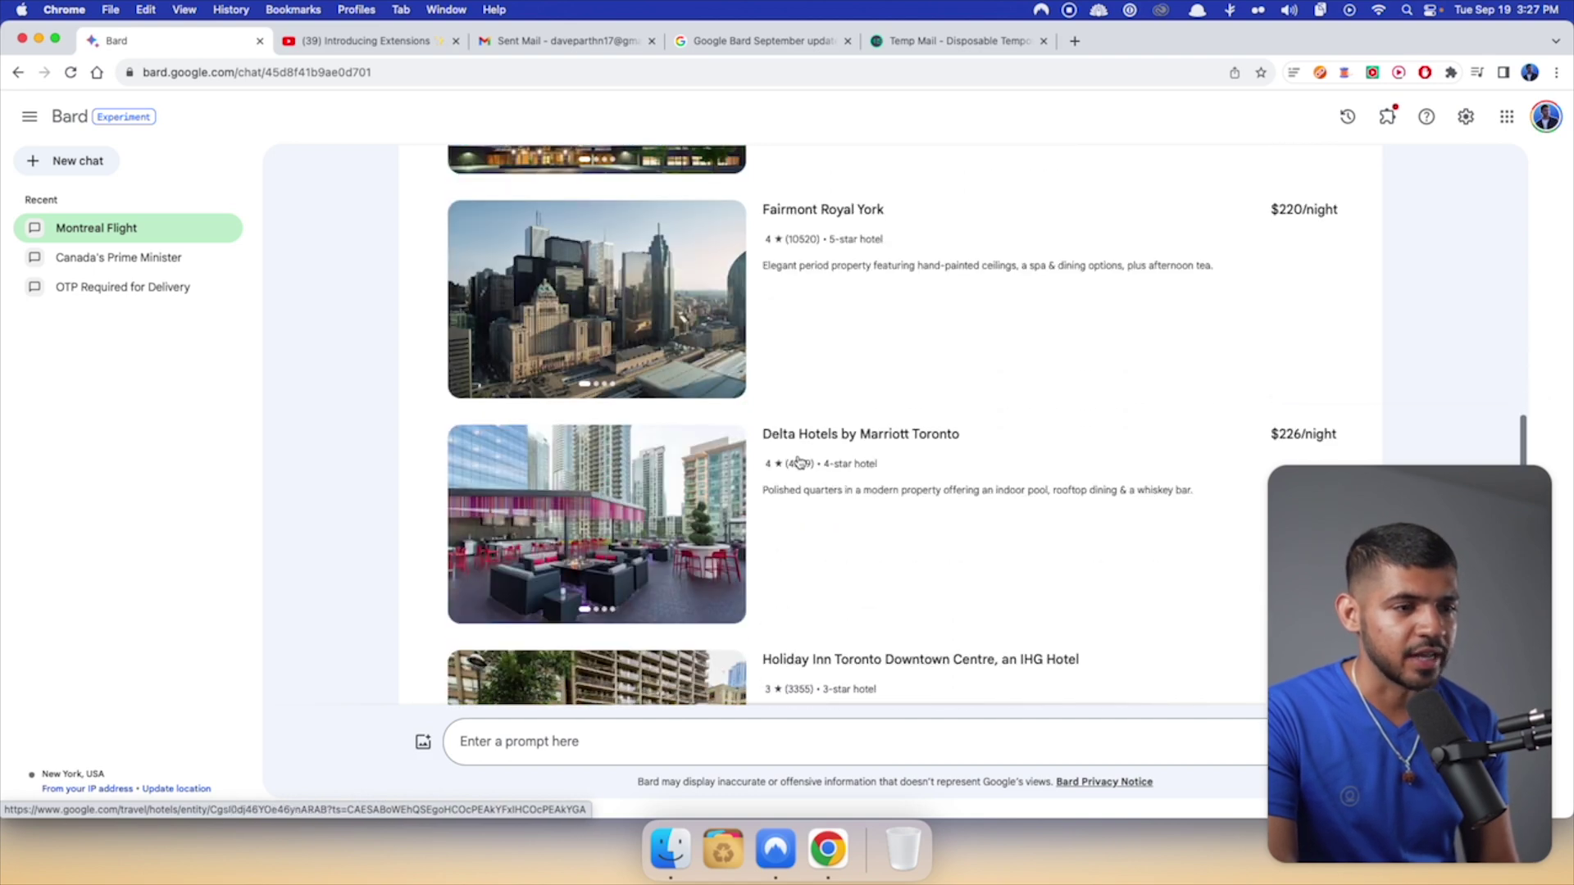
{"action": "scroll", "coordinate": [903, 442], "scroll_direction": "down", "scroll_amount": 4}
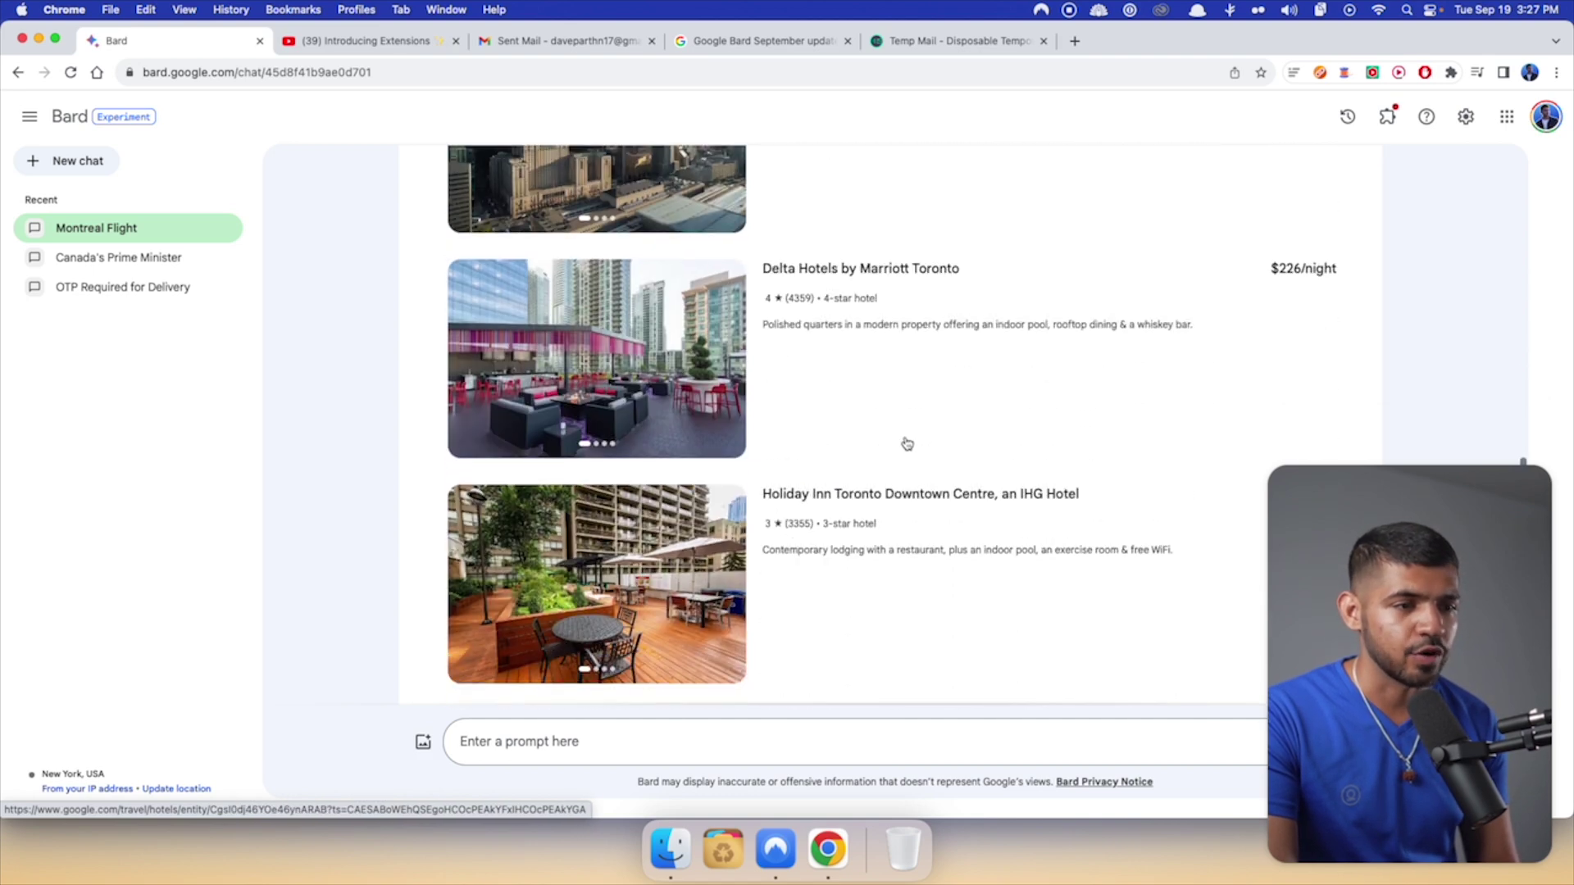